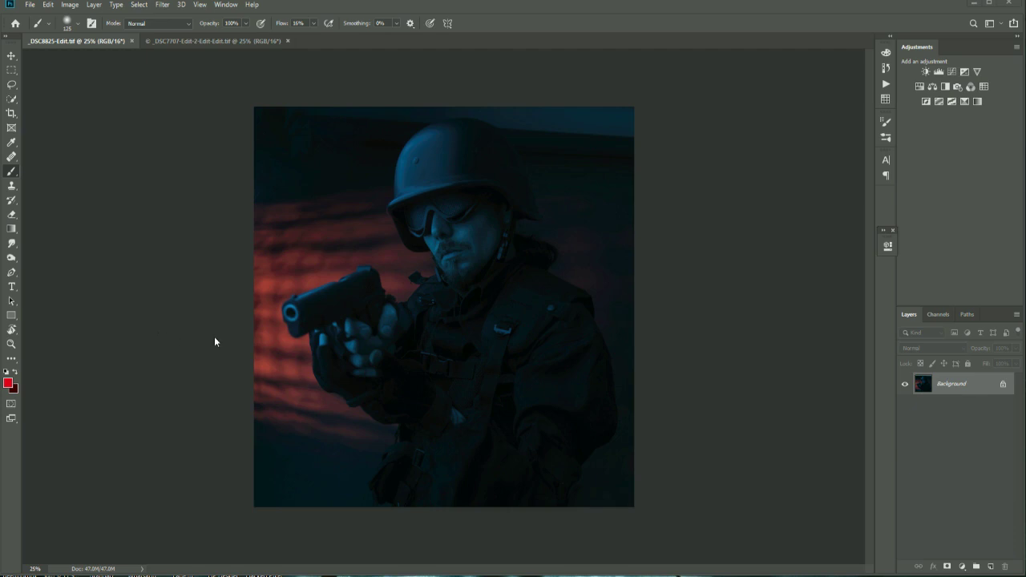
Launch Luminar 4 on the soldier portrait from Photoshop's Filter > Skylum Software menu
left_click(163, 4)
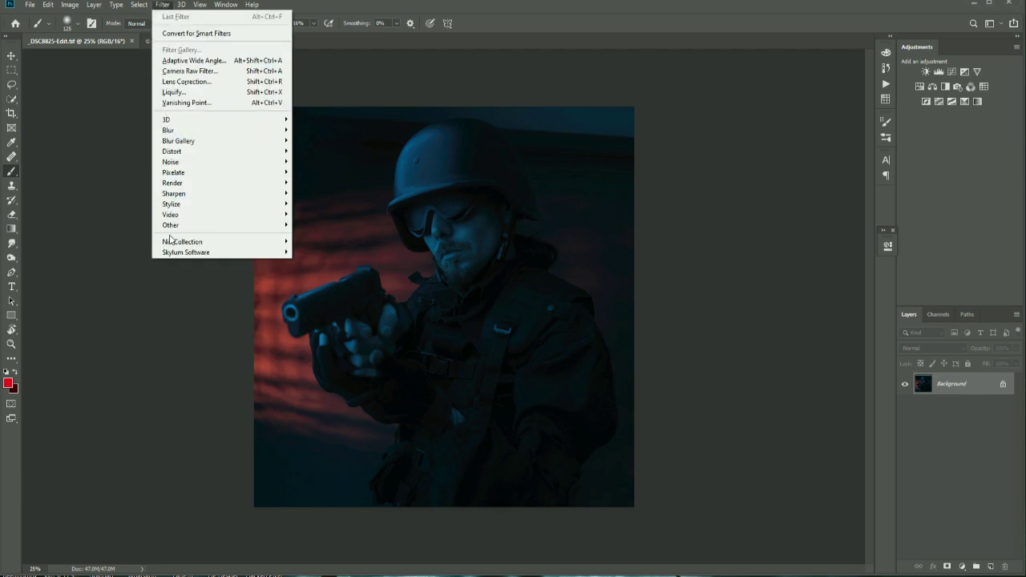
mouse_move(180, 256)
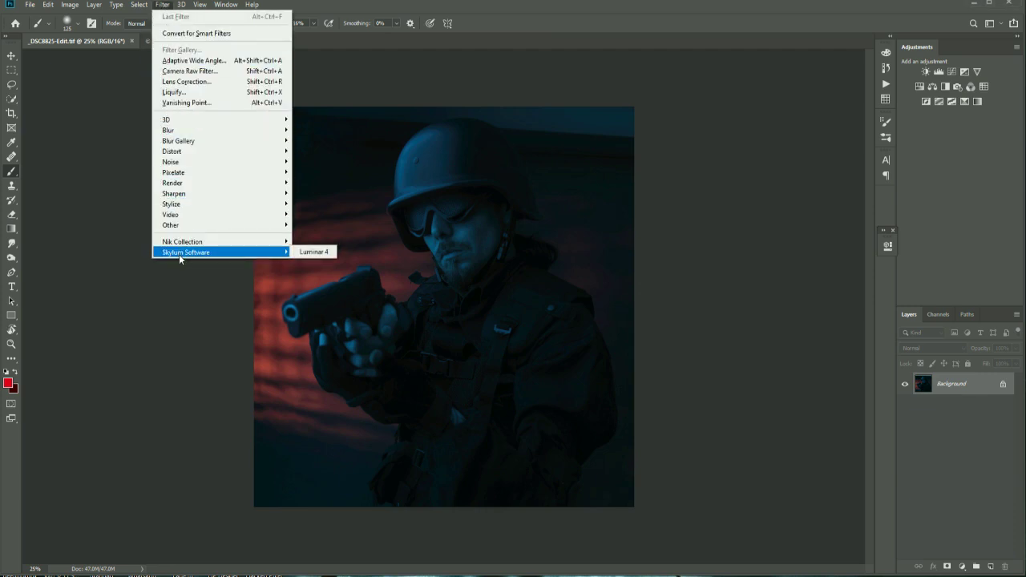
left_click(319, 252)
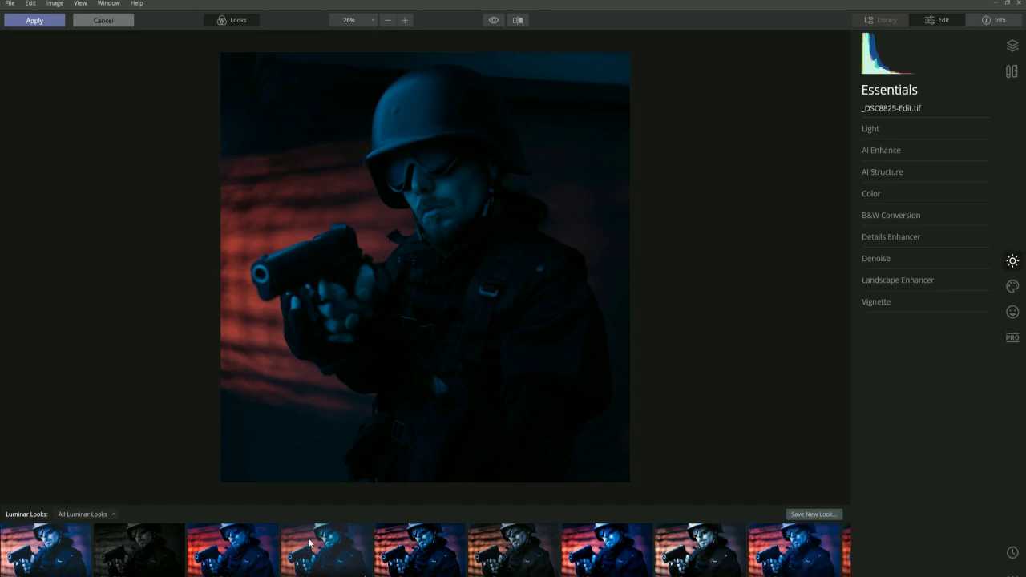
Browse the Essentials looks, then switch the Looks strip to the Dramatic collection
left_click(111, 521)
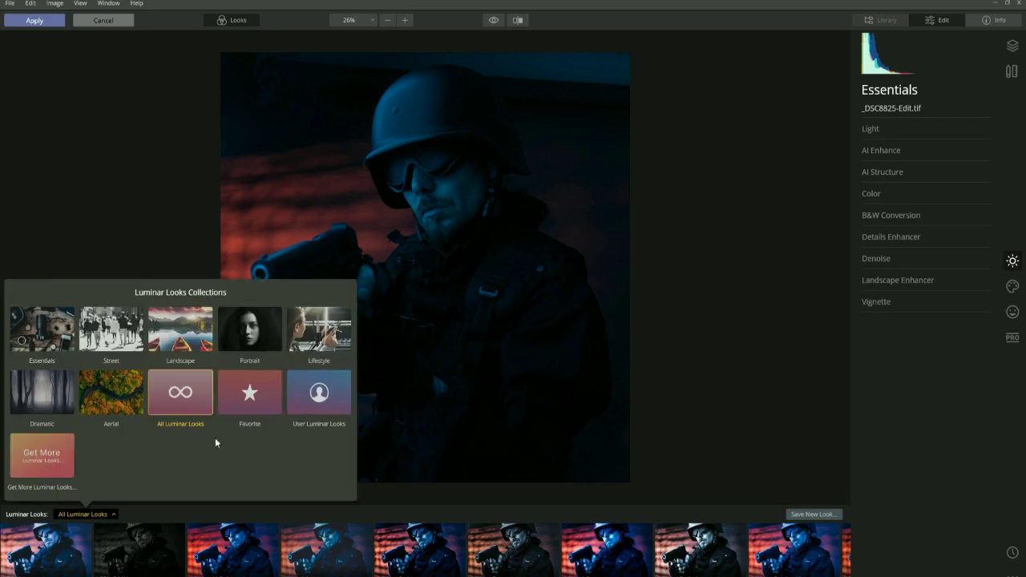
left_click(61, 349)
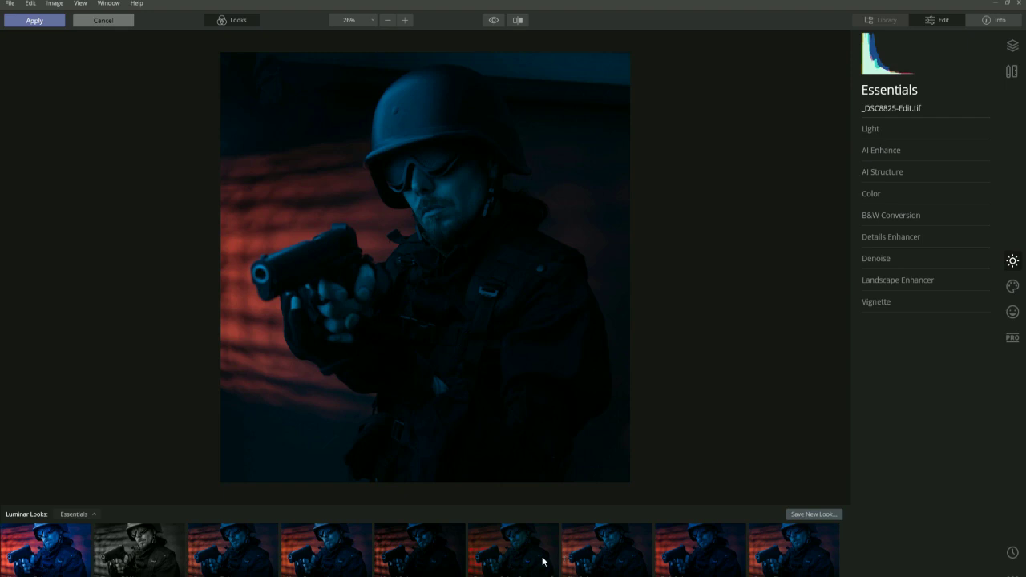
left_click(85, 517)
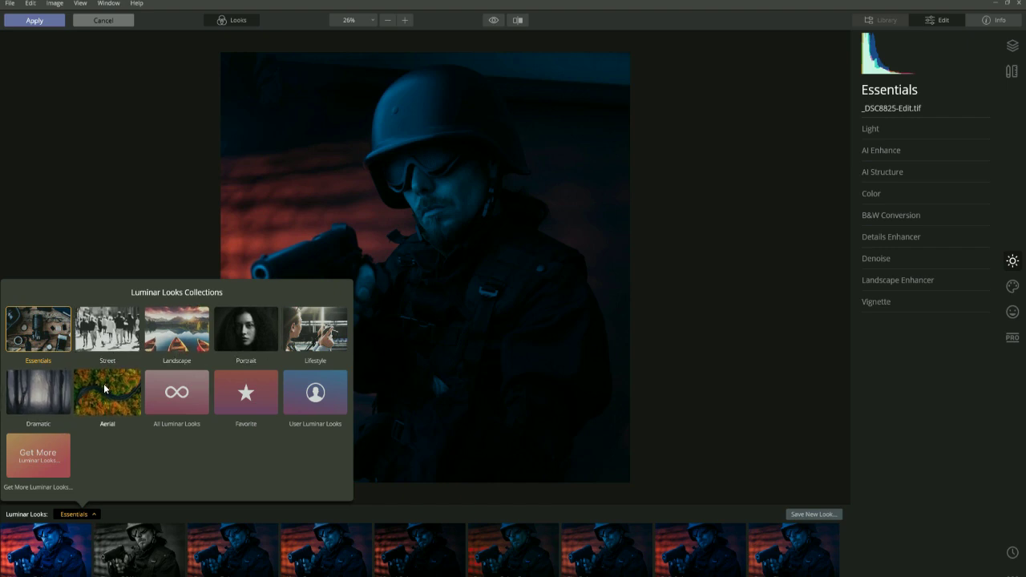
left_click(32, 399)
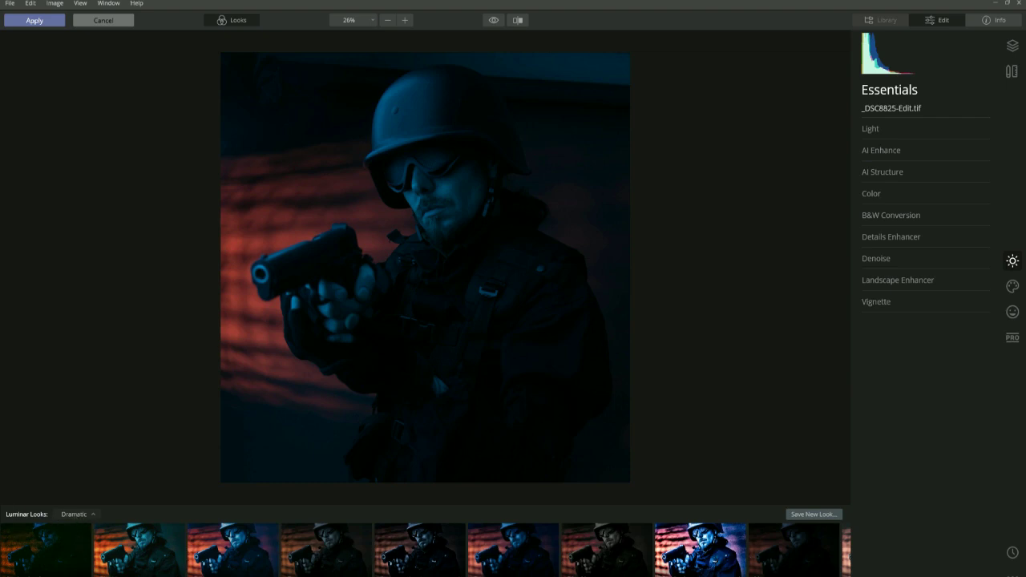
scroll(426, 550, "right", 5)
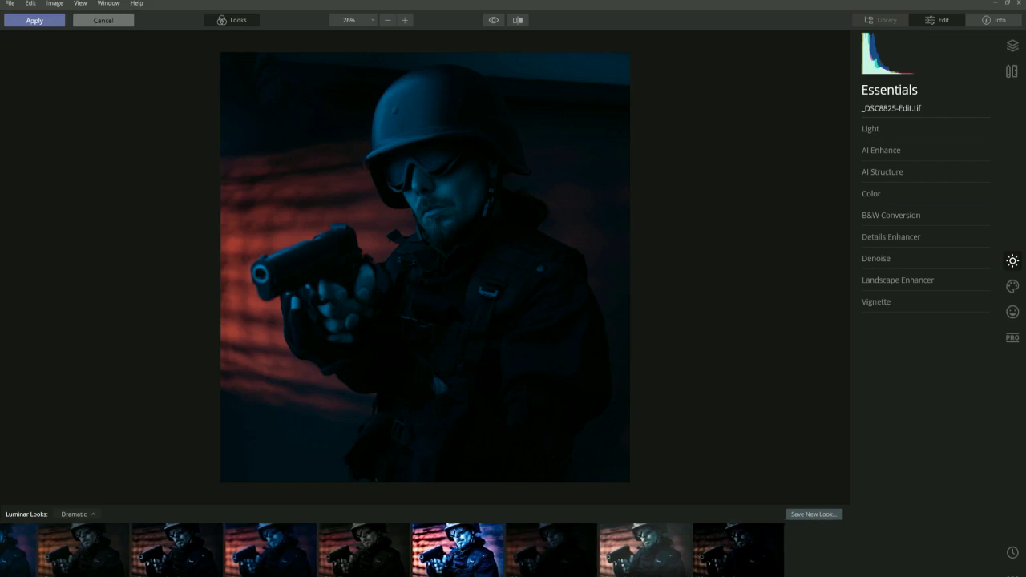
scroll(426, 550, "left", 3)
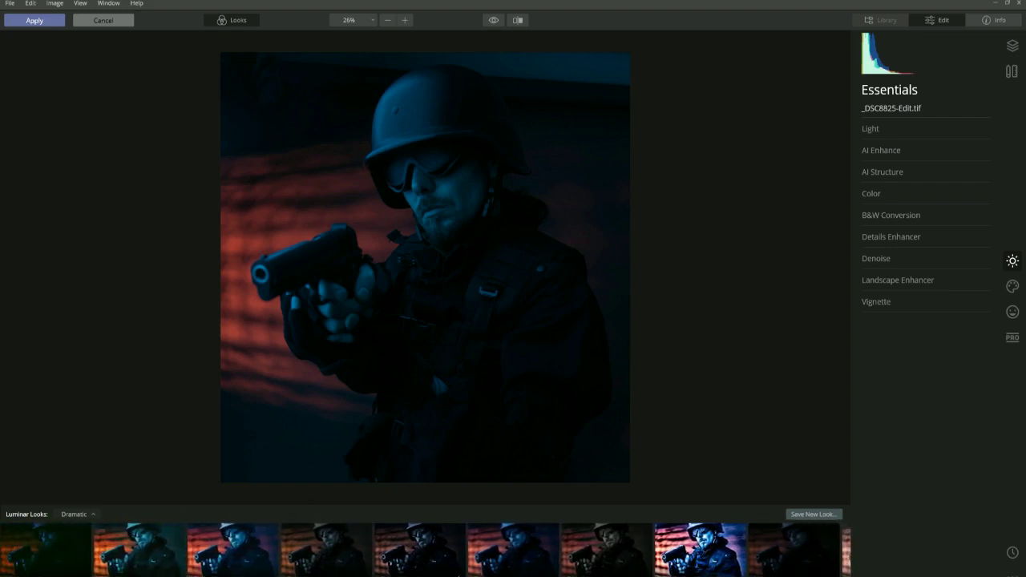
Try Dramatic looks on the portrait, trimming Amount to 61, then a teal-orange look to about 68
left_click(411, 561)
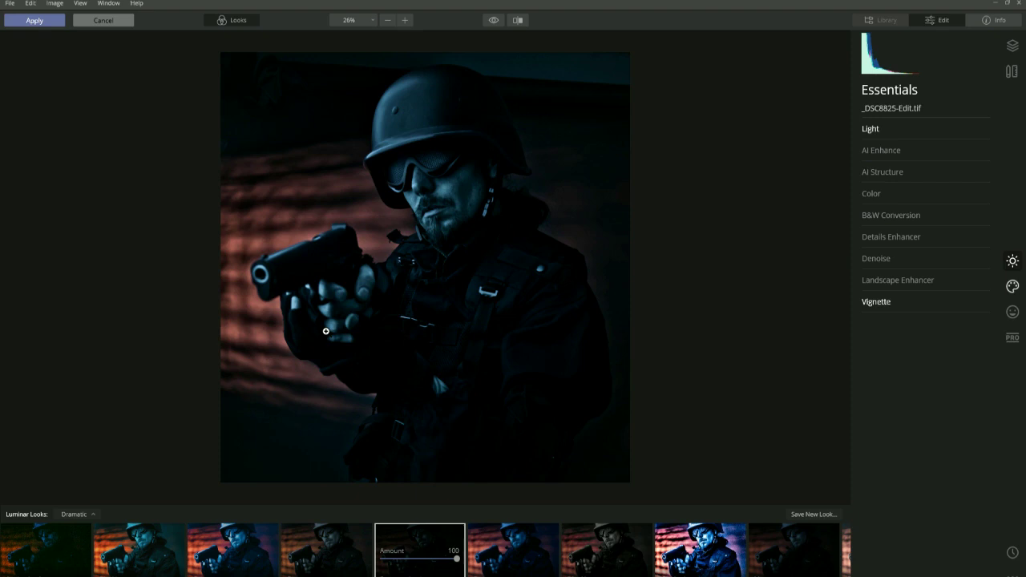
left_click_drag(457, 559, 545, 563)
left_click(608, 548)
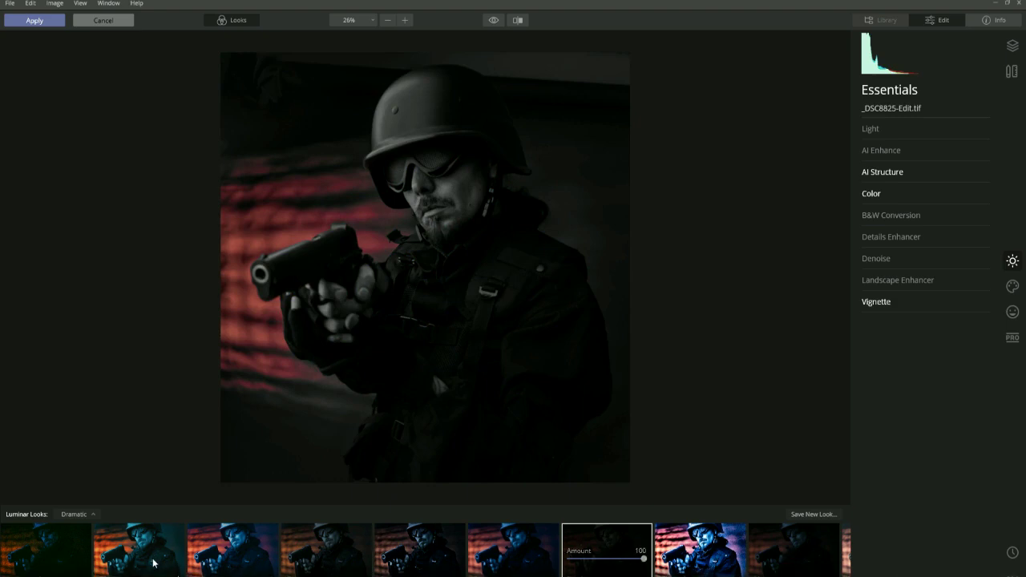
left_click(122, 563)
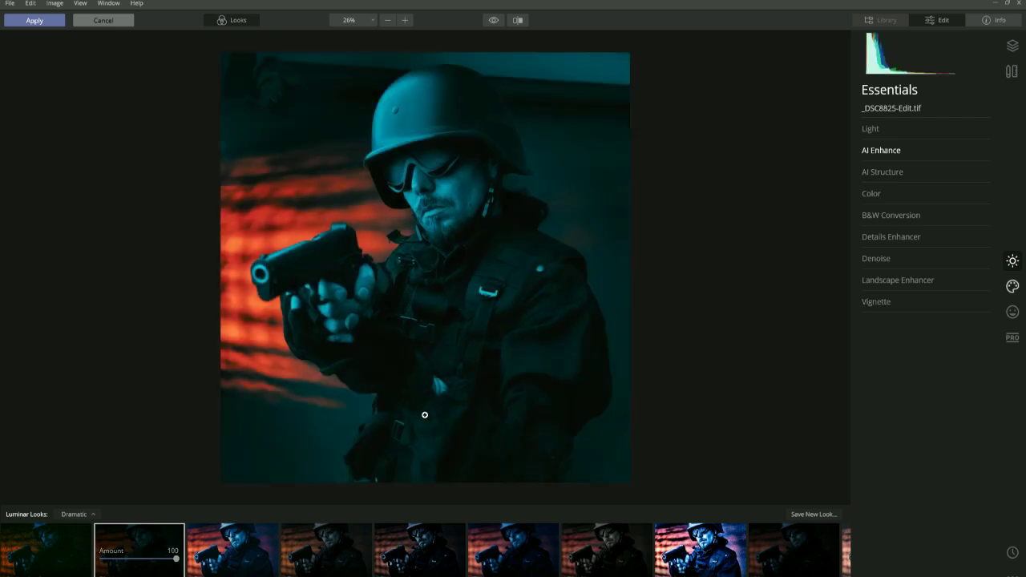
left_click_drag(170, 565, 192, 565)
Try another Dramatic look left at Amount 100, then a darker teal Dramatic look
scroll(425, 550, "right", 5)
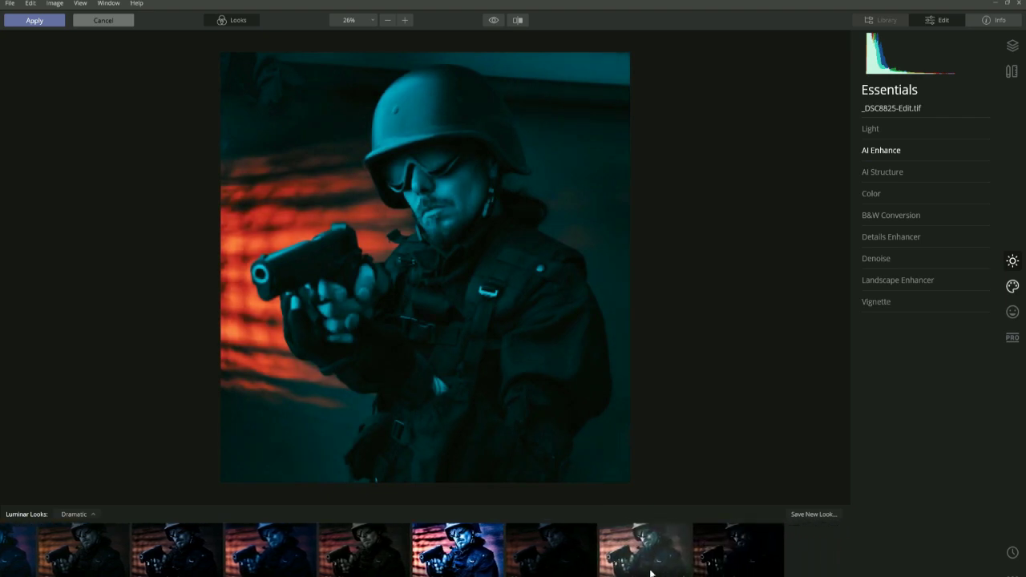
left_click(618, 565)
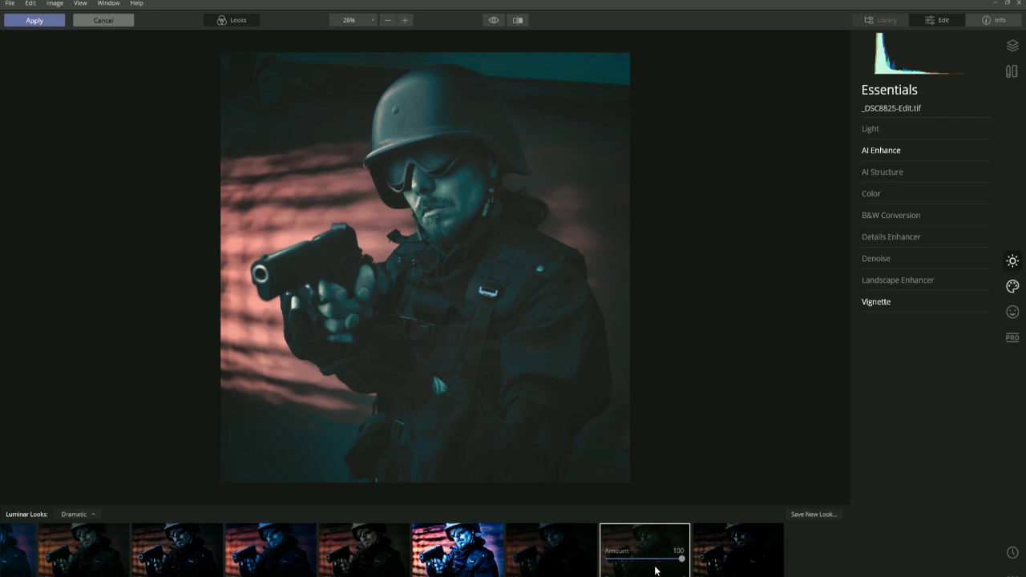
mouse_move(681, 560)
left_mouse_down()
mouse_move(619, 552)
mouse_move(684, 565)
left_mouse_up()
mouse_move(590, 575)
left_click(102, 544)
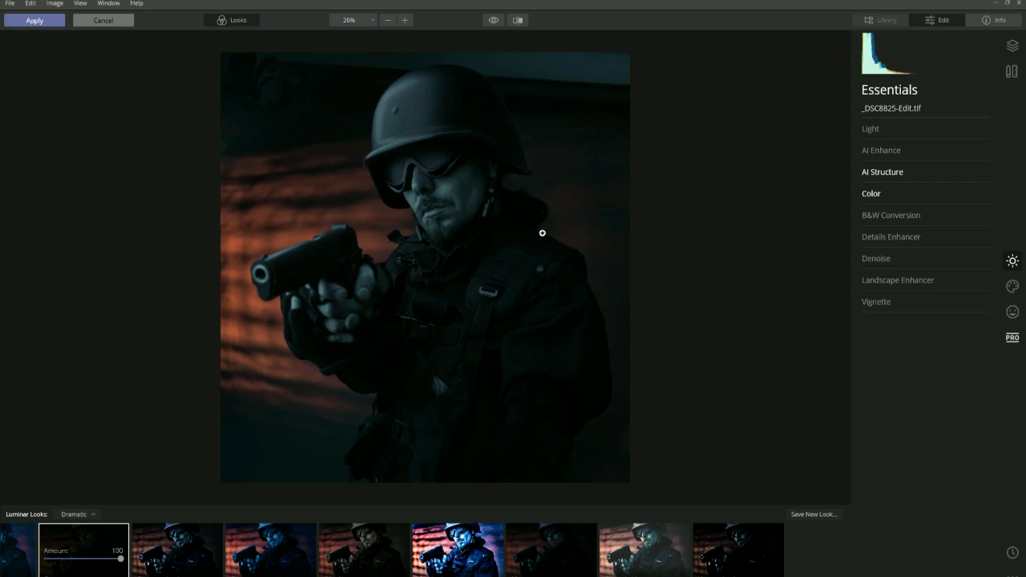
Compare with the original and in split before/after view, then apply a dark look at full strength
left_click(495, 22)
left_click(495, 21)
left_click(494, 21)
left_click(495, 21)
left_click(518, 20)
left_click_drag(419, 252, 467, 269)
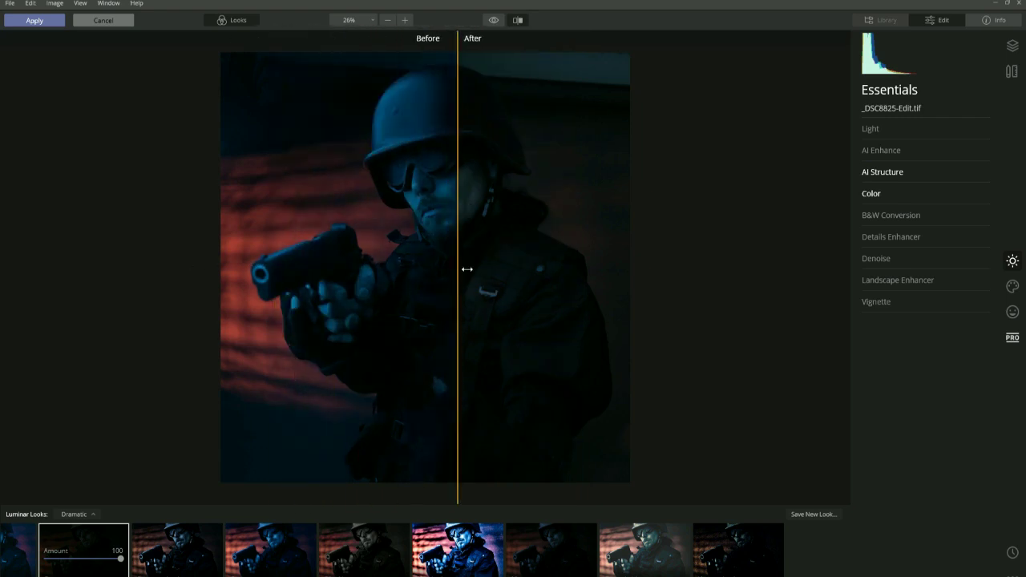
left_click(517, 21)
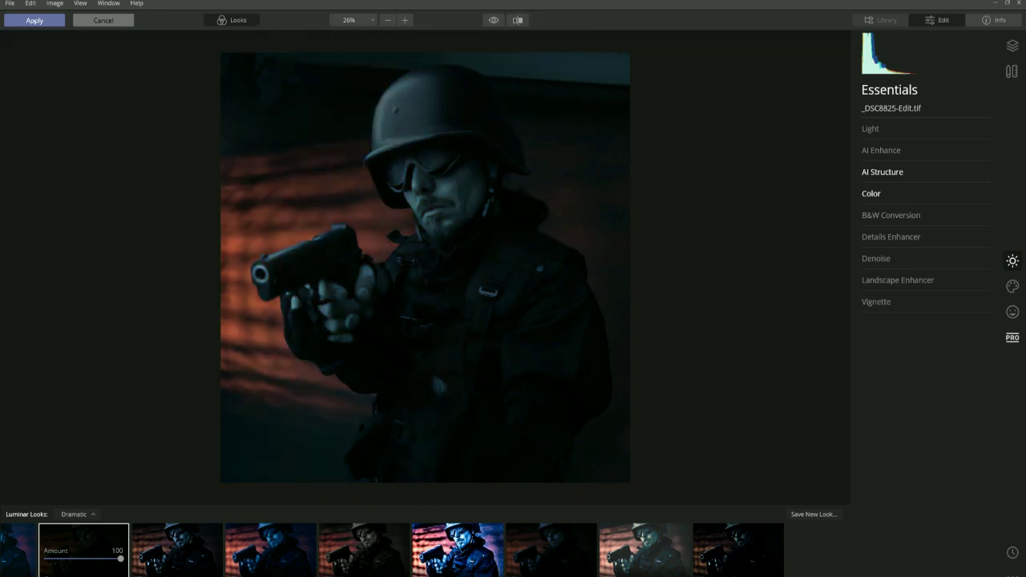
left_click(172, 558)
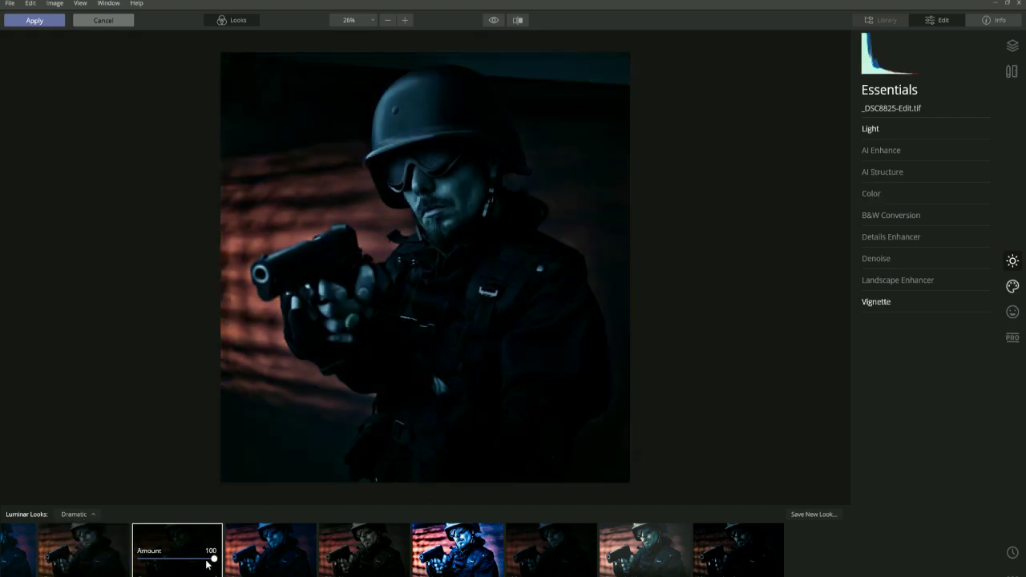
Drop the current look to Amount 41, then apply a desaturating Dramatic look at 100
left_click_drag(213, 559, 166, 565)
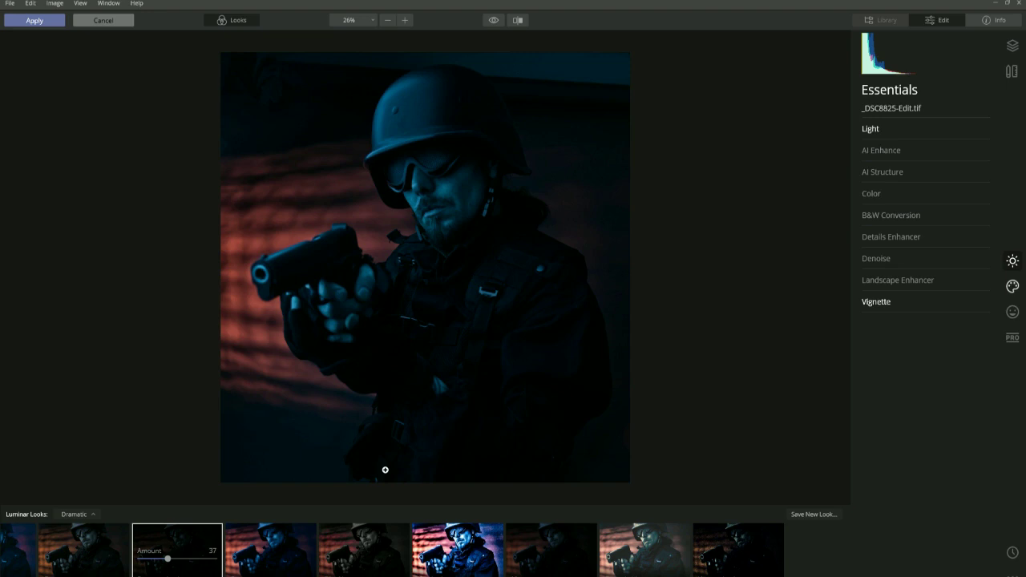
left_click(371, 548)
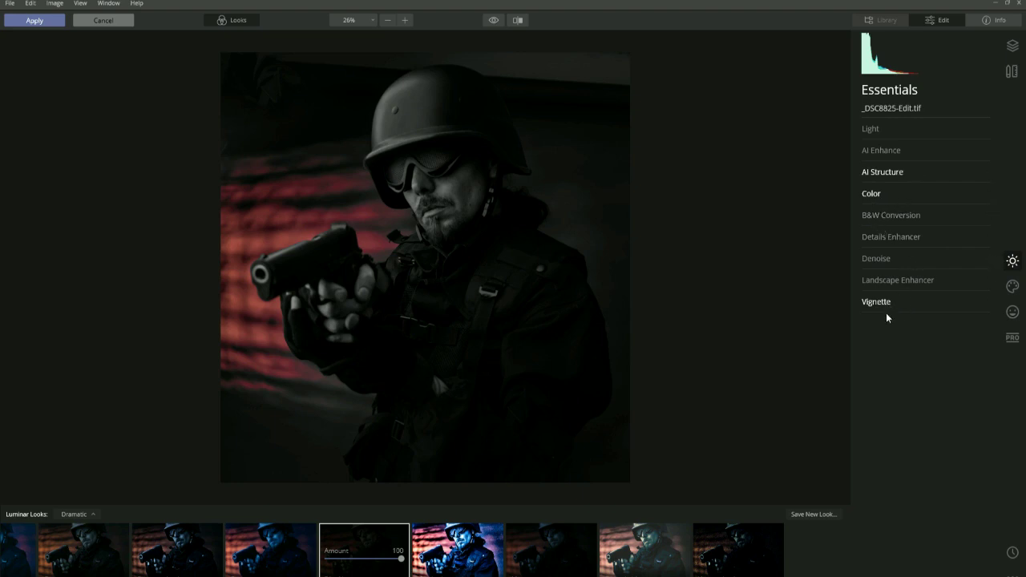
Review AI Structure, Color and Vignette, then apply a teal Dramatic look with a -52 vignette
left_click(992, 172)
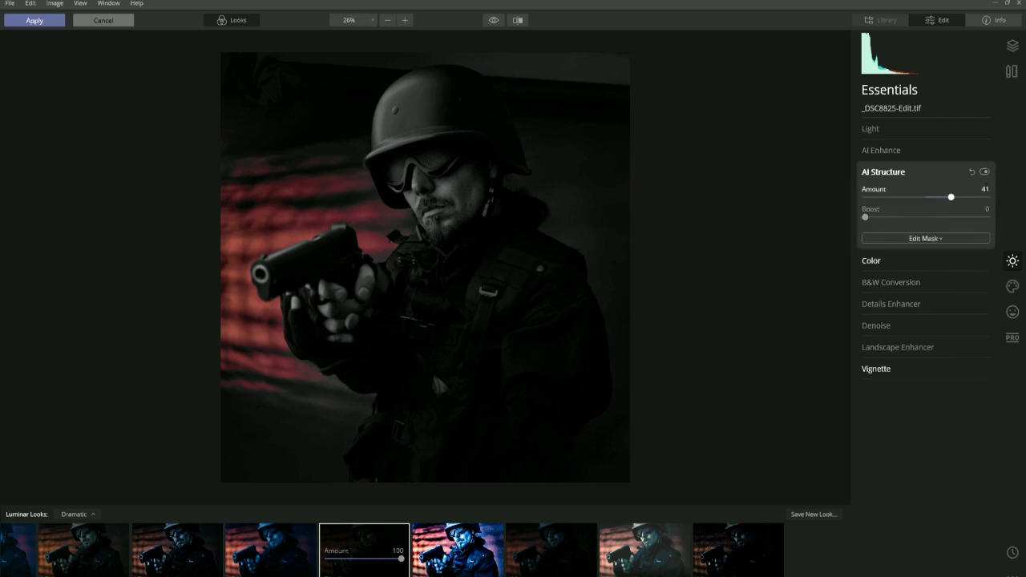
left_click(991, 262)
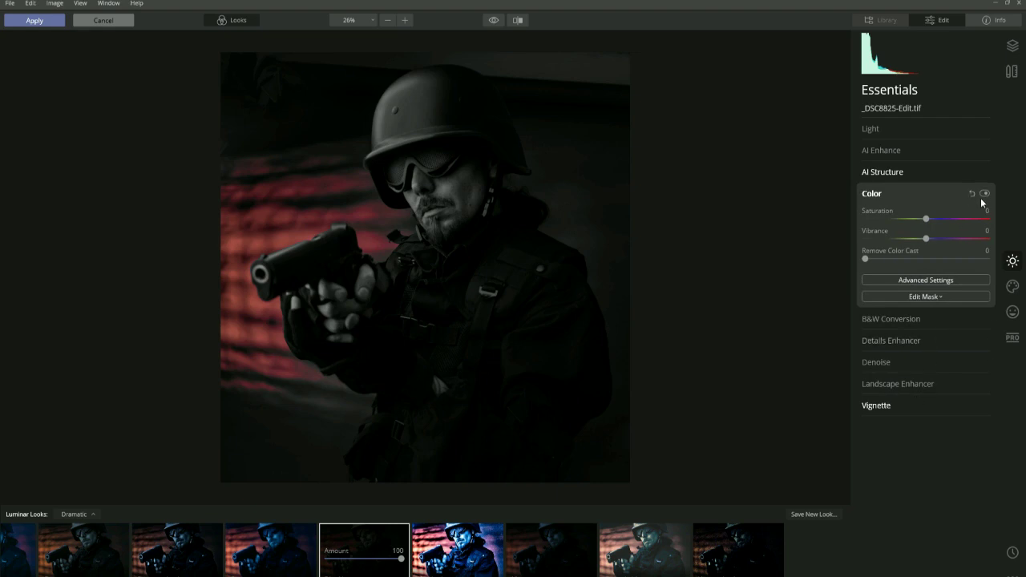
left_click(991, 407)
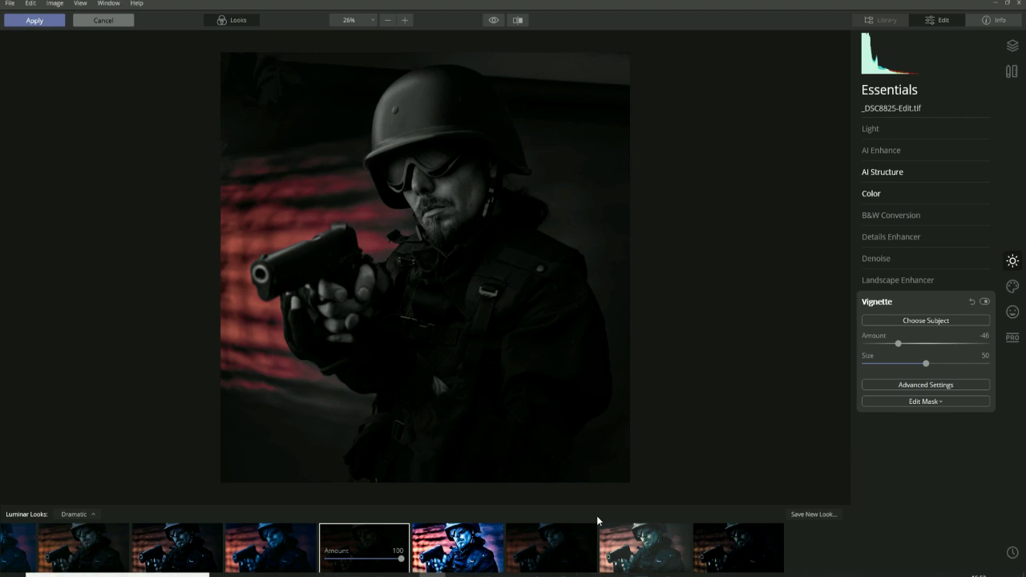
left_click(639, 559)
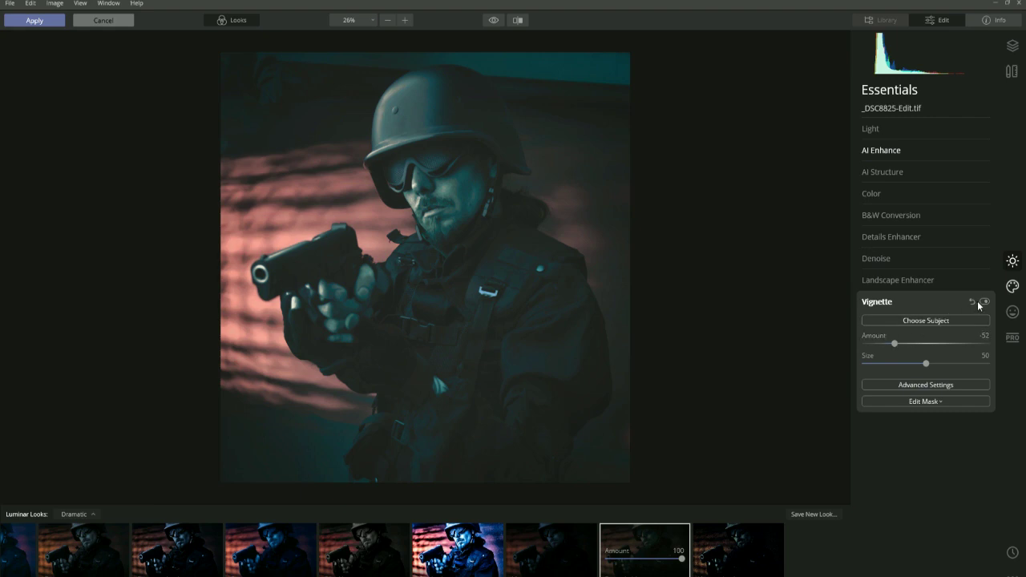
left_click(992, 151)
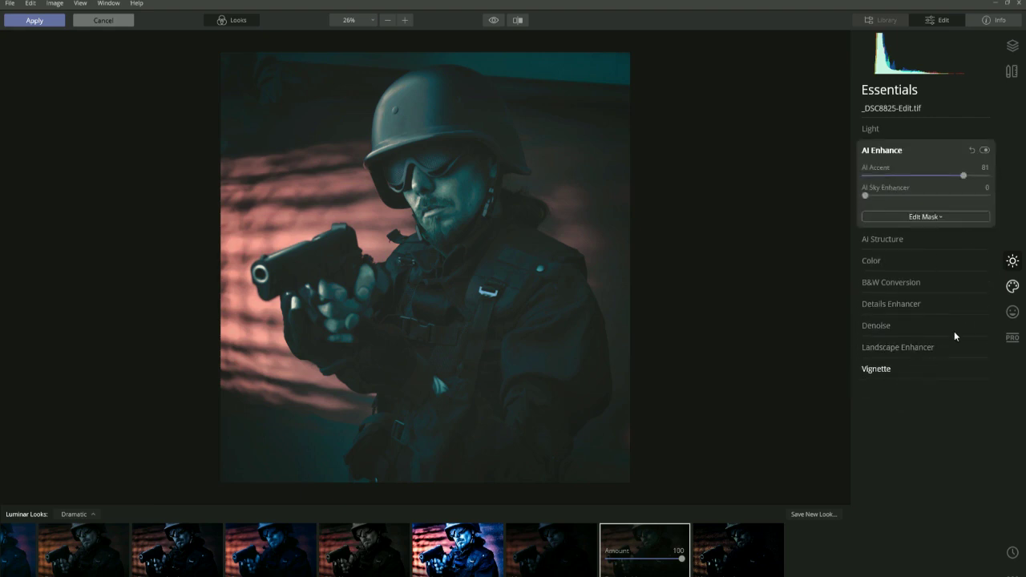
Apply a blue-and-pink Dramatic look and review its Dramatic 75, Mystical 100 and LUT 30 settings
left_click(1013, 287)
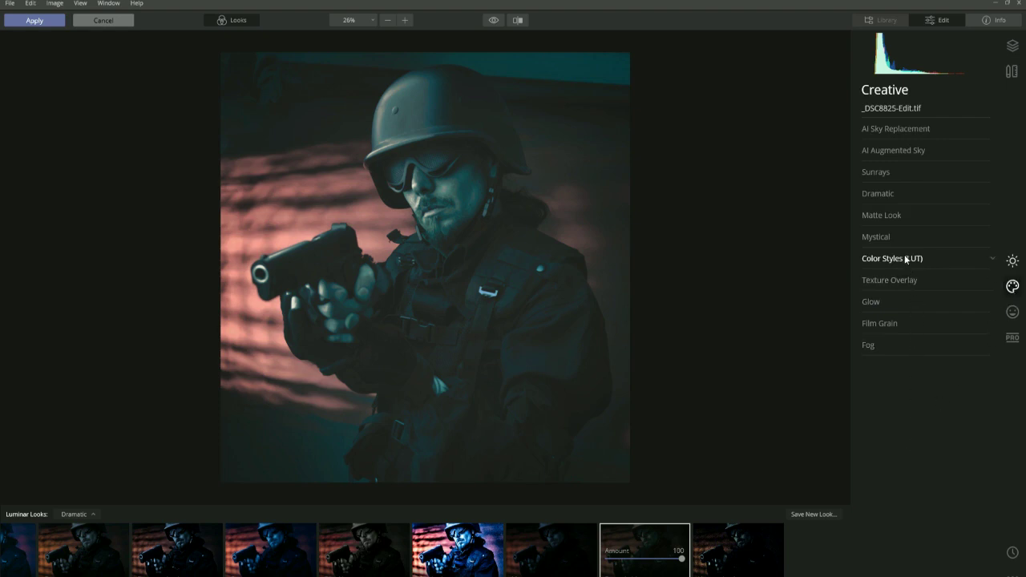
left_click(993, 258)
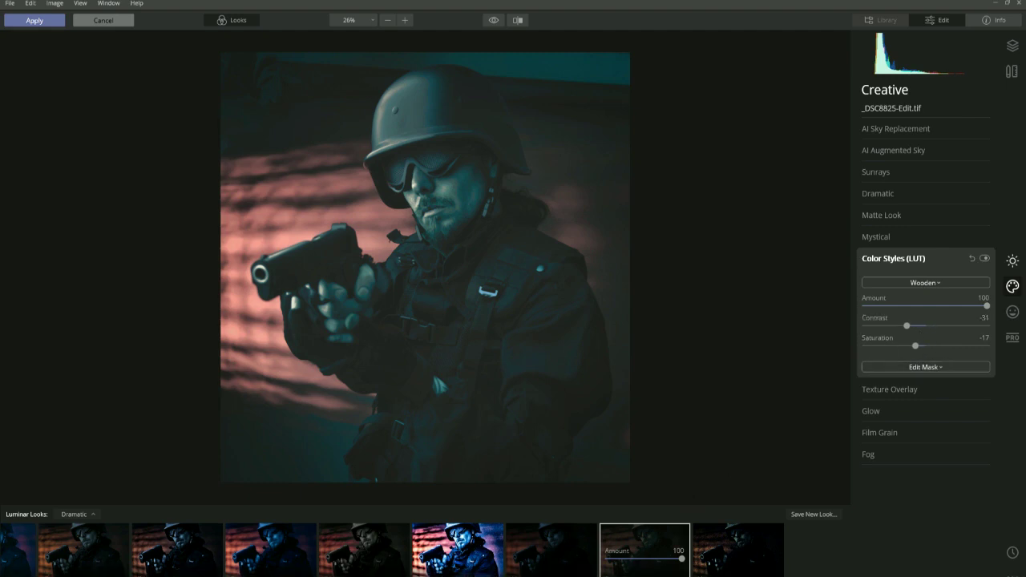
scroll(641, 561, "left", 5)
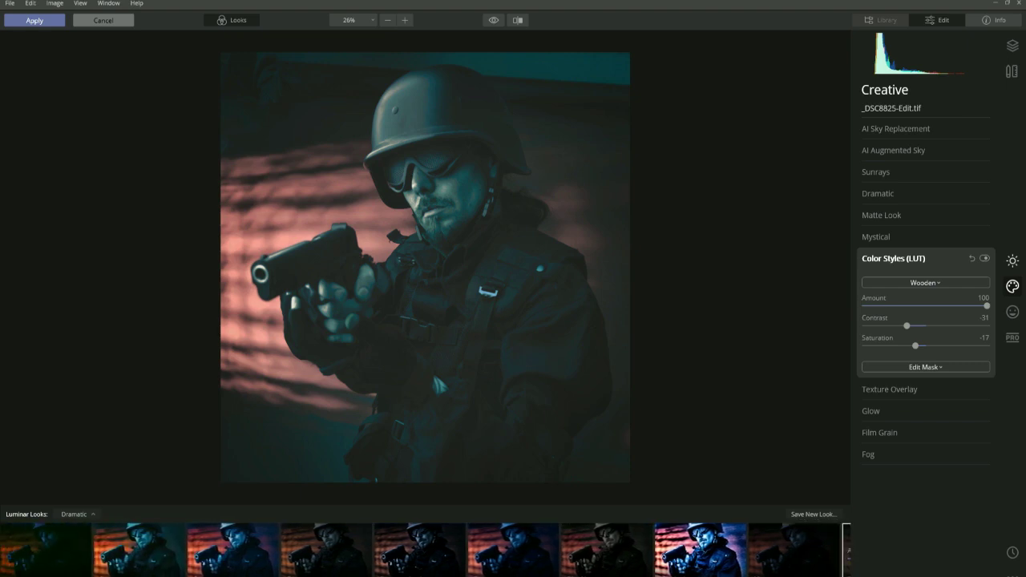
left_click(707, 552)
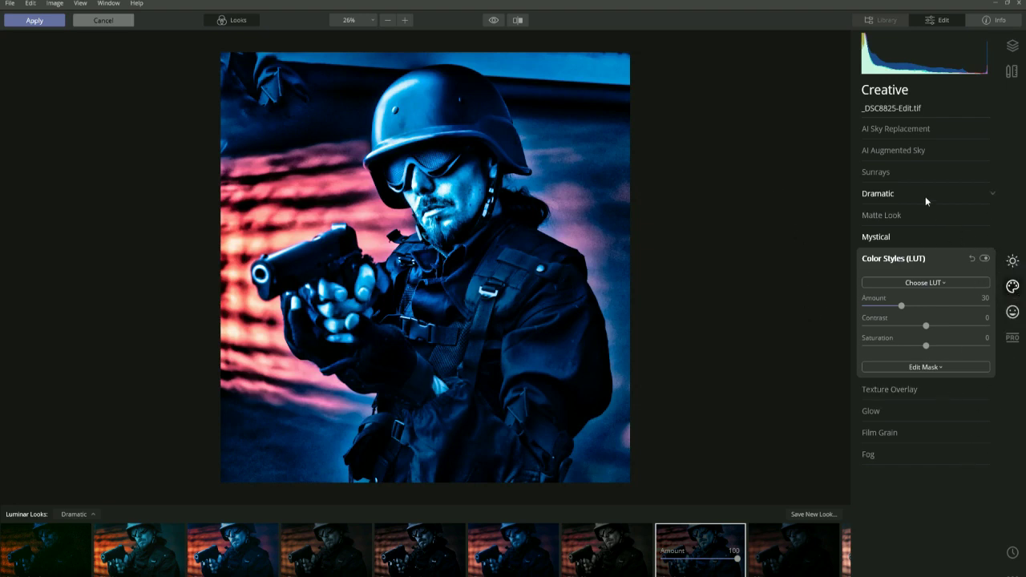
left_click(991, 195)
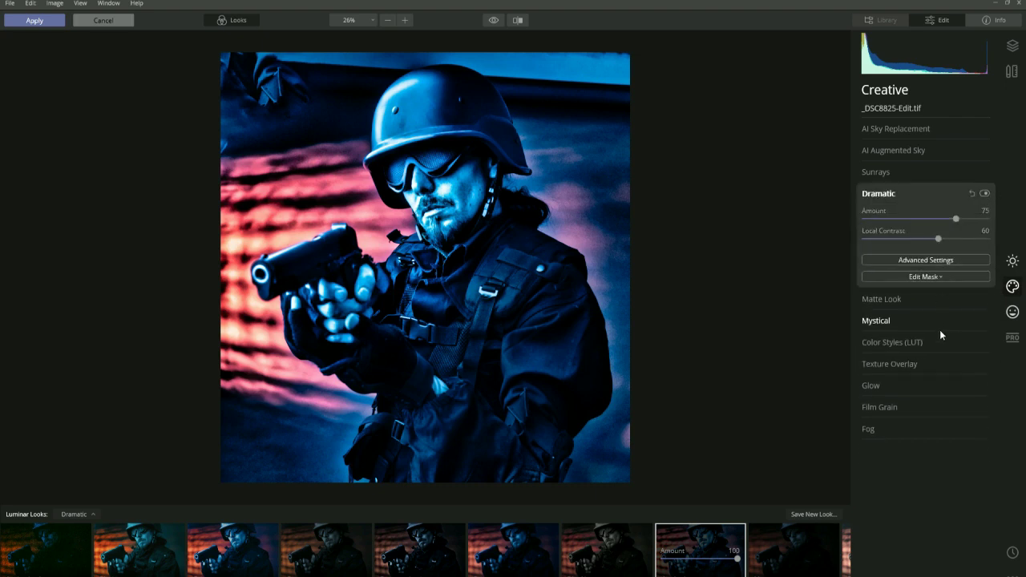
left_click(994, 321)
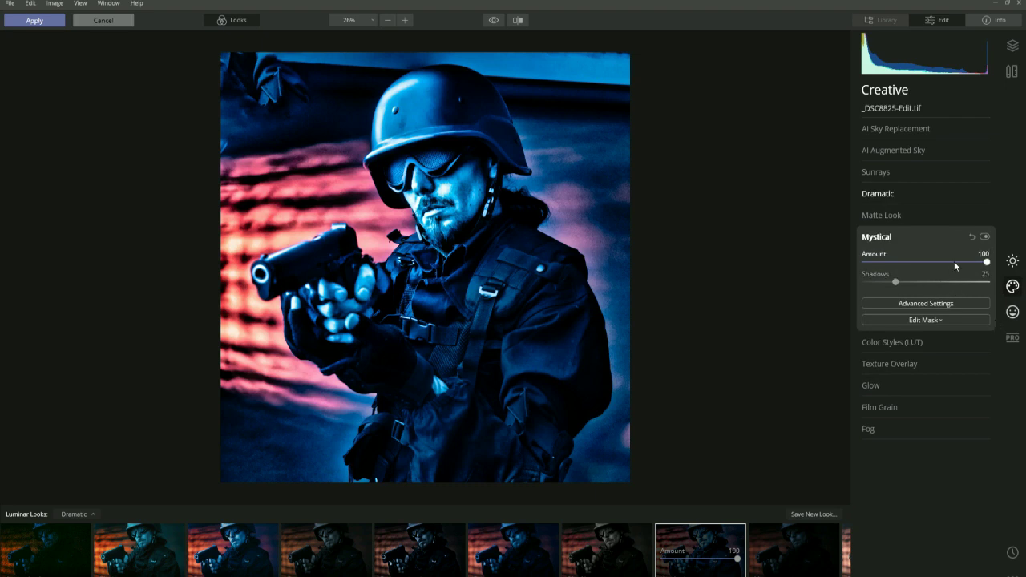
Check the High Key settings, then apply the desaturated Dramatic look that keeps only the red stripes
left_click(1014, 314)
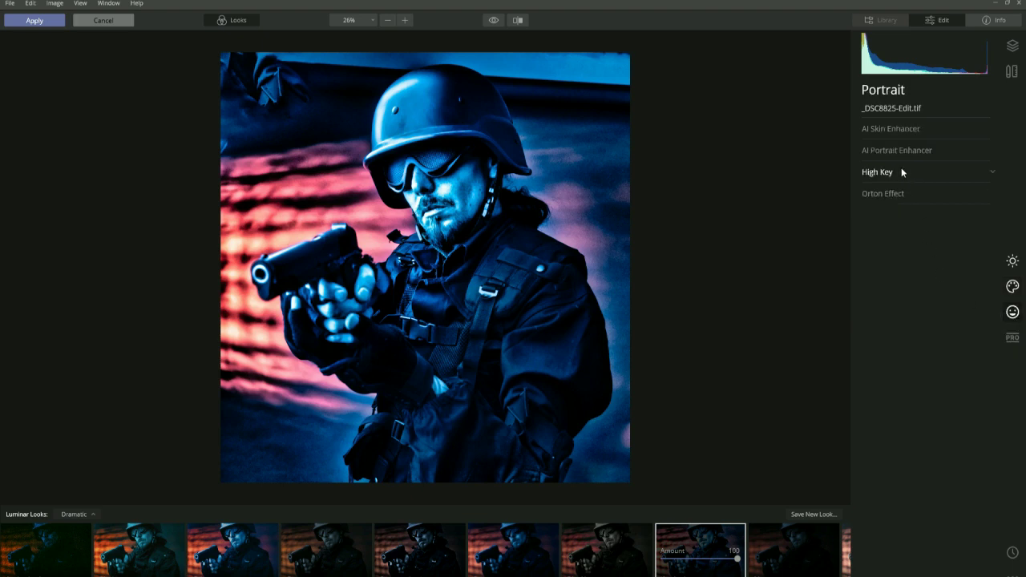
left_click(894, 173)
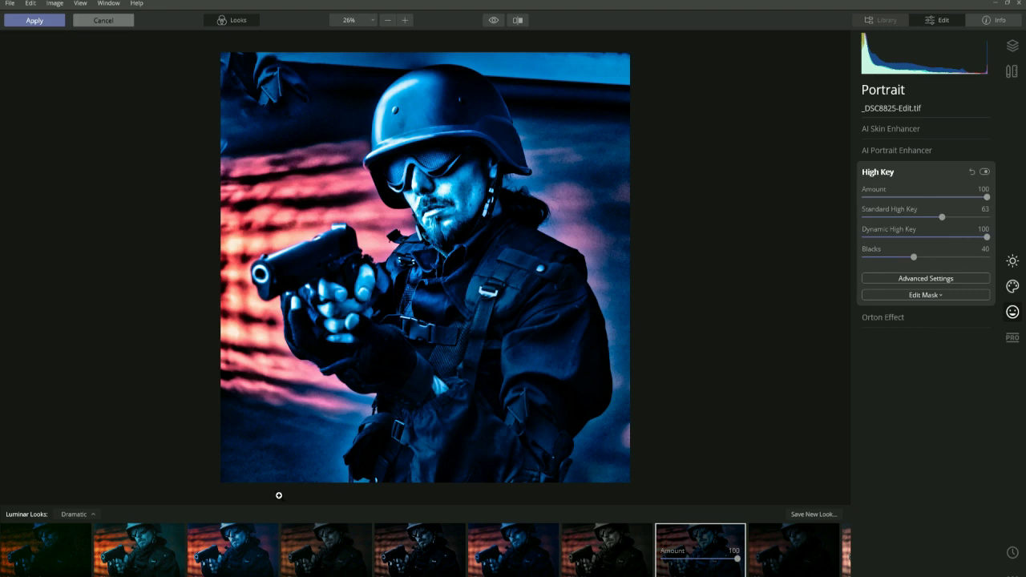
left_click(337, 555)
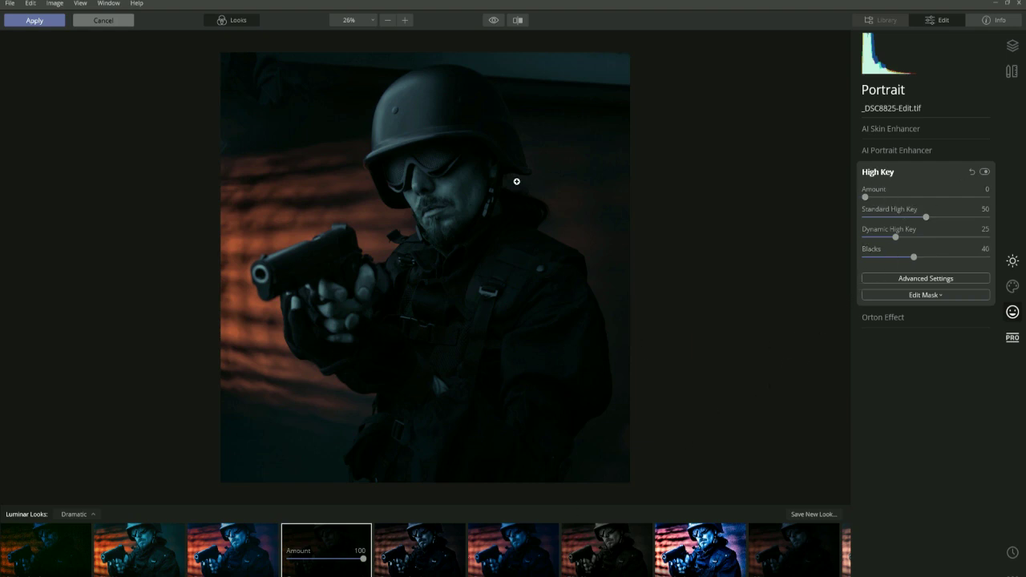
left_click(582, 558)
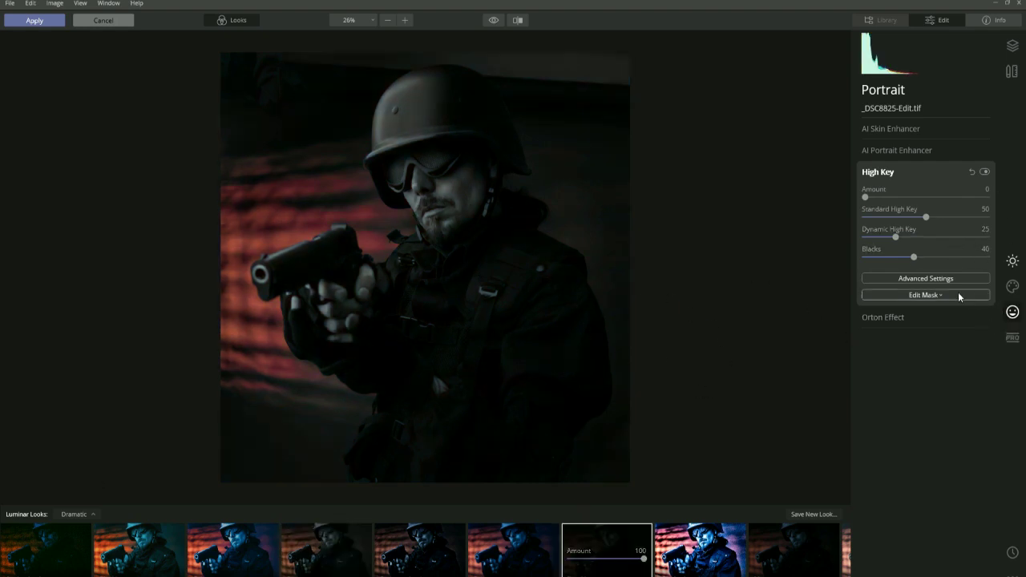
left_click(1008, 292)
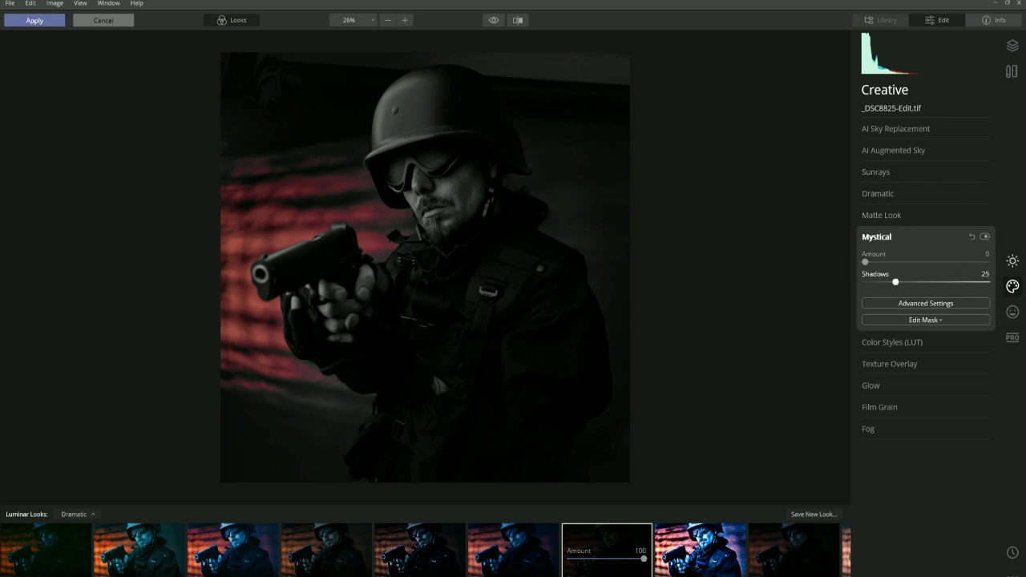
Add a Soft Focus Bright Glow at Amount 65 from the Creative tools
left_click(1012, 312)
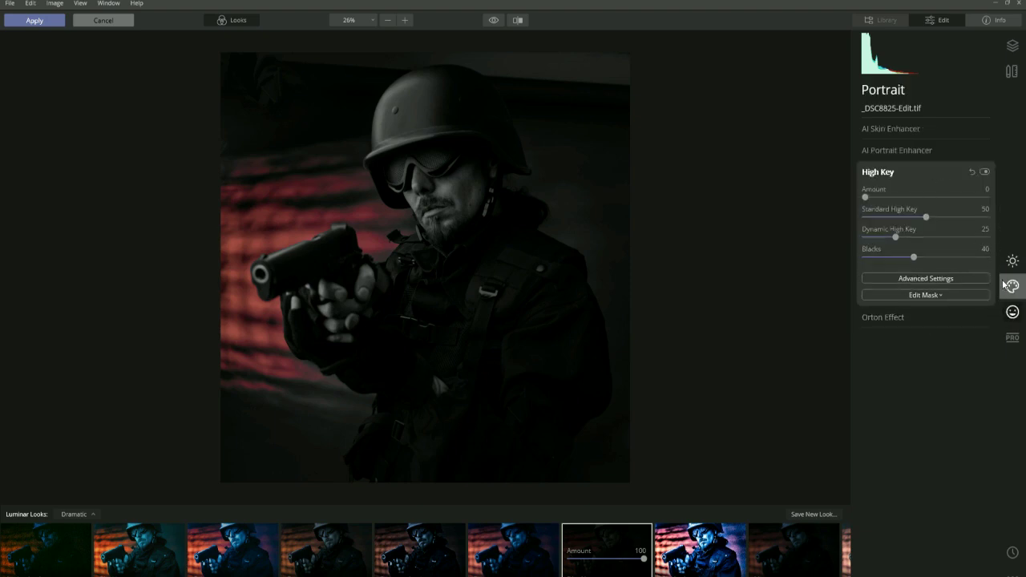
left_click(1004, 285)
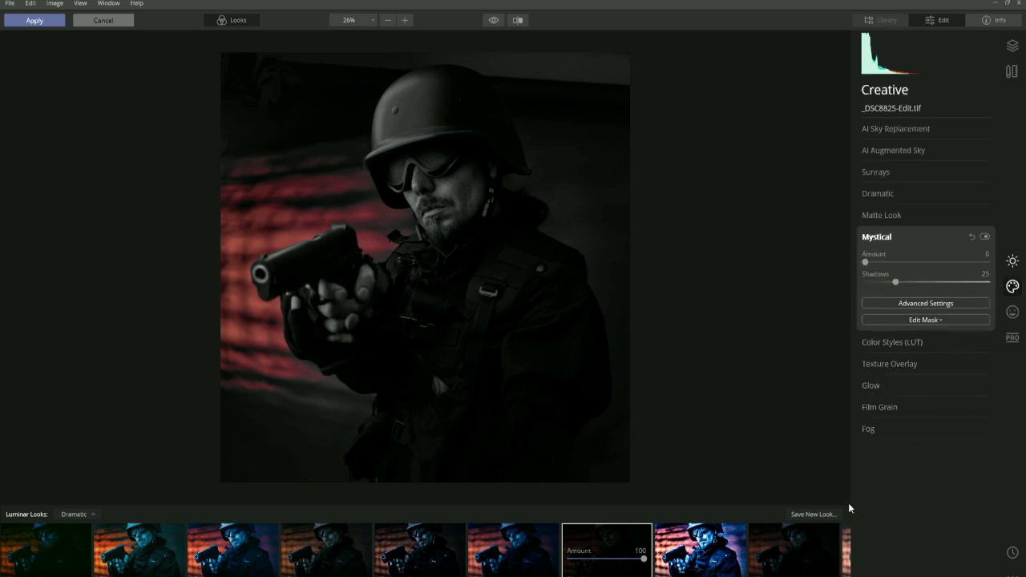
left_click(985, 386)
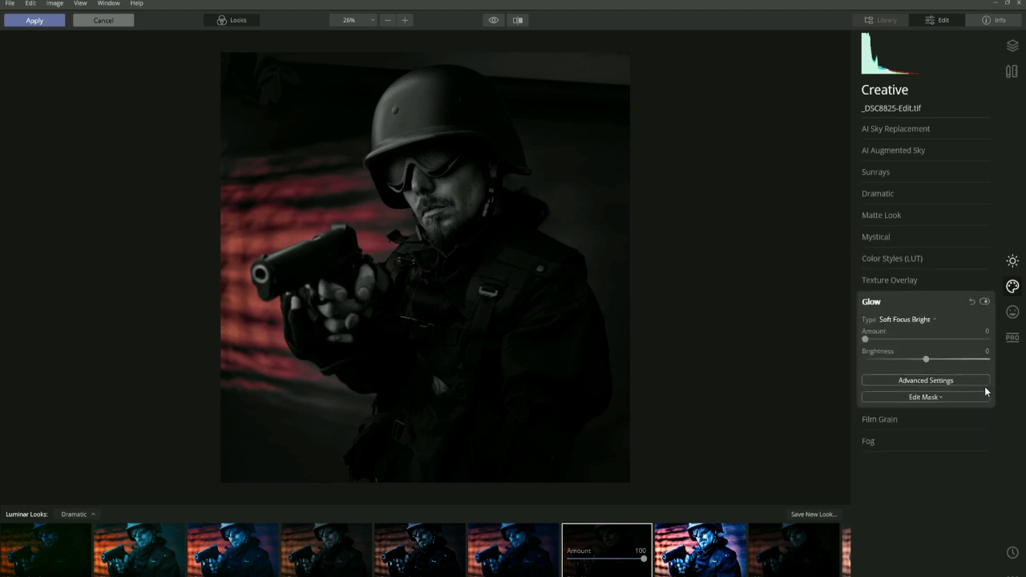
left_click(914, 321)
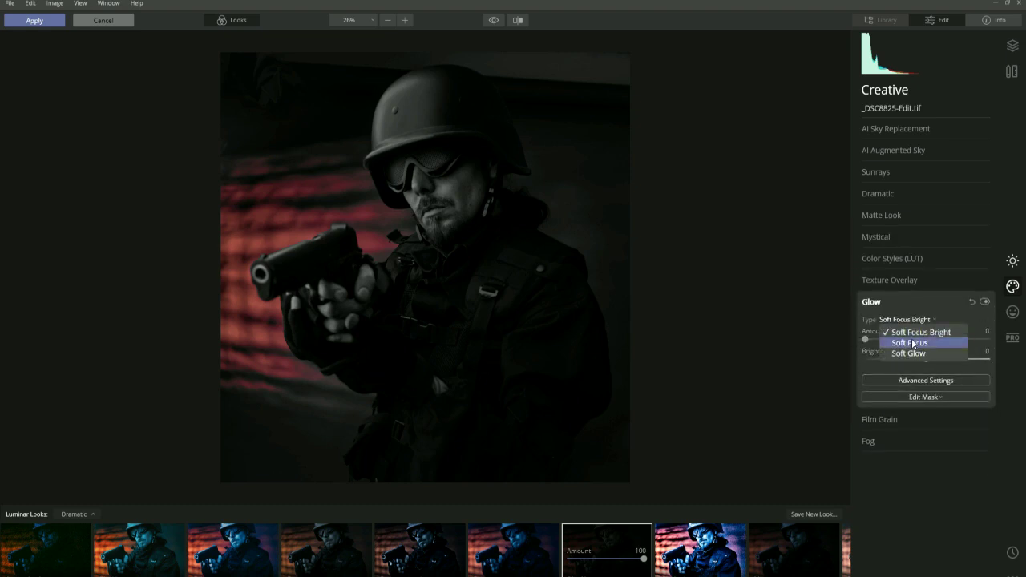
left_click(897, 332)
left_click_drag(865, 340, 902, 340)
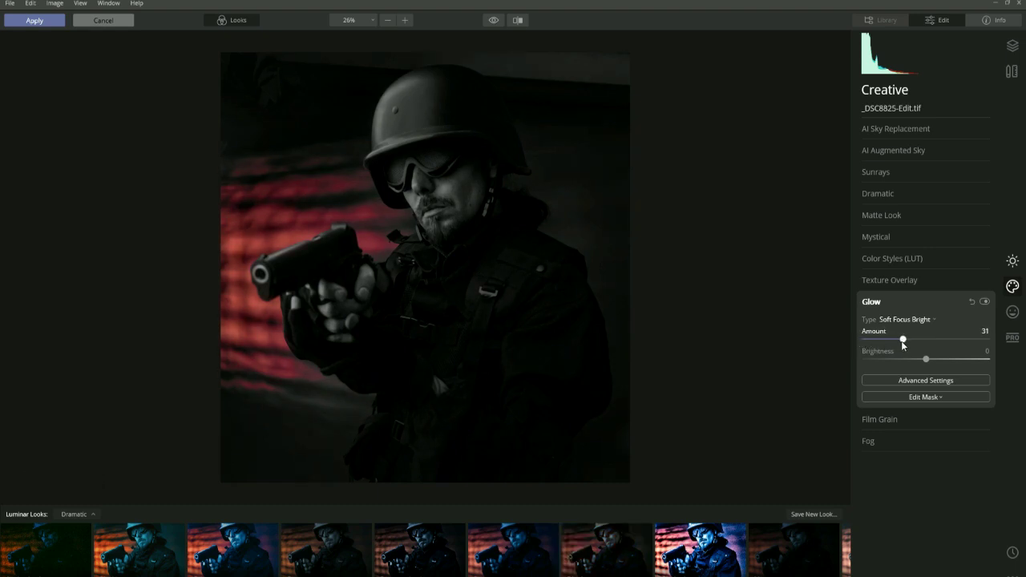
left_click_drag(906, 351, 944, 359)
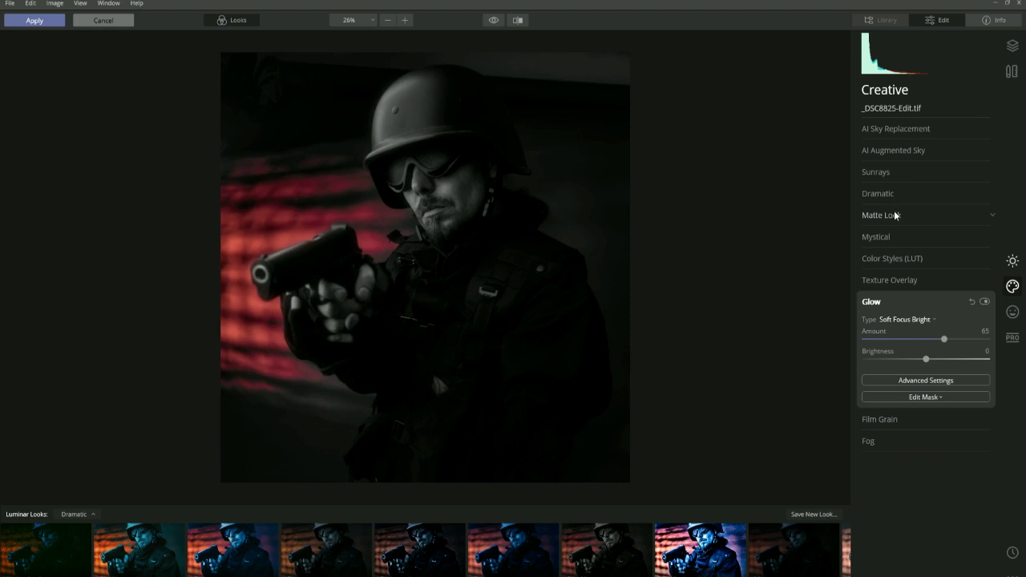
left_click(868, 441)
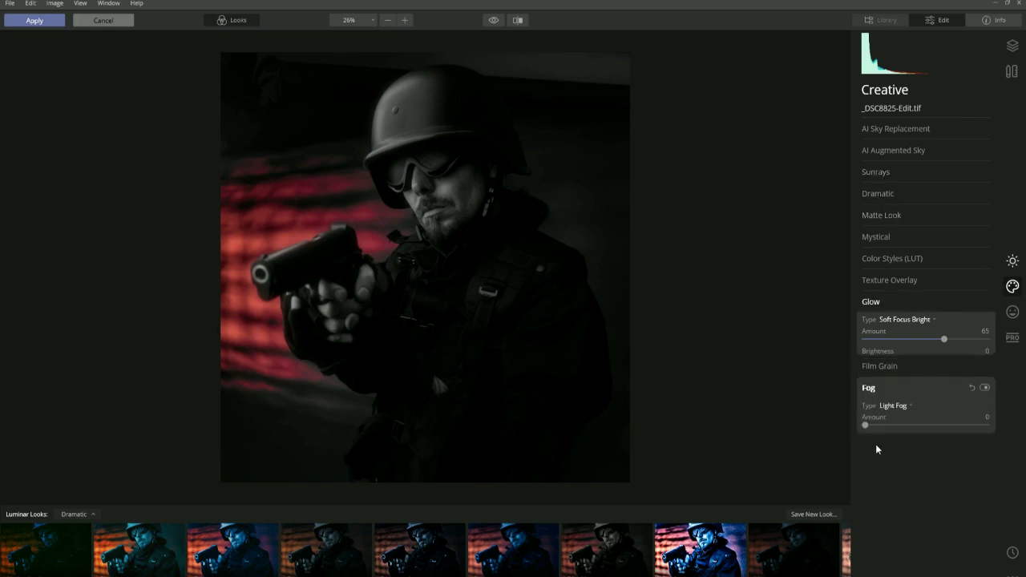
Set Details Enhancer Small Details to 29 and Medium Details to 21, then compare with the original
left_click(1014, 263)
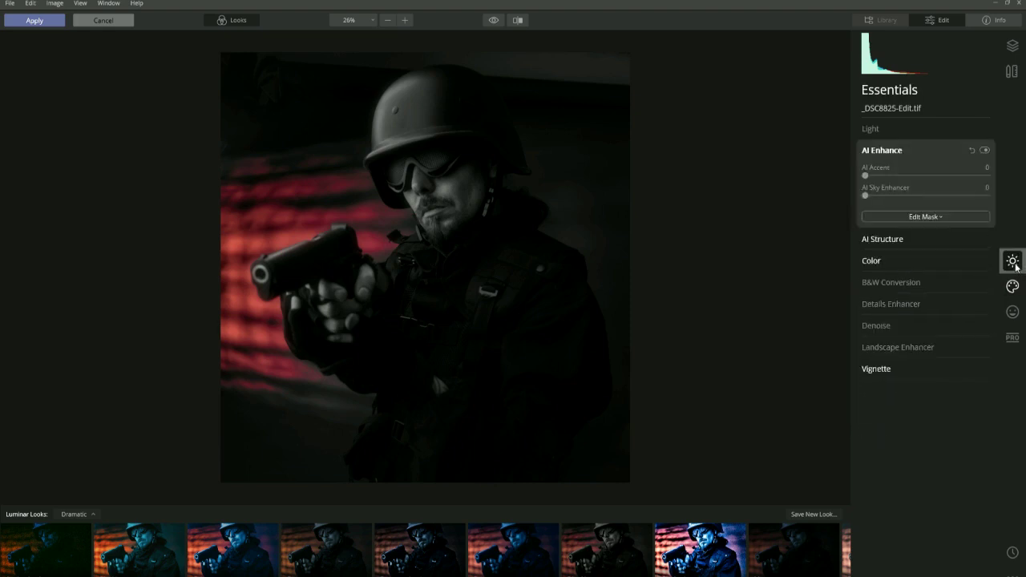
left_click(987, 306)
left_click_drag(927, 263, 940, 265)
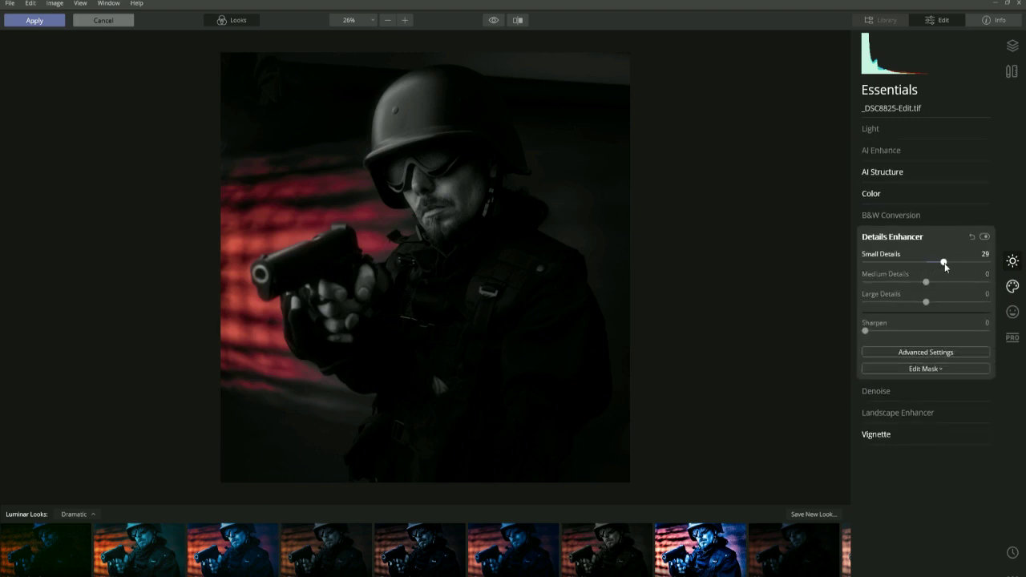
left_click_drag(928, 284, 939, 284)
left_click(494, 21)
Choose Get More Luminar Looks from the Looks collections list to reach the Luminar Marketplace
left_click(92, 515)
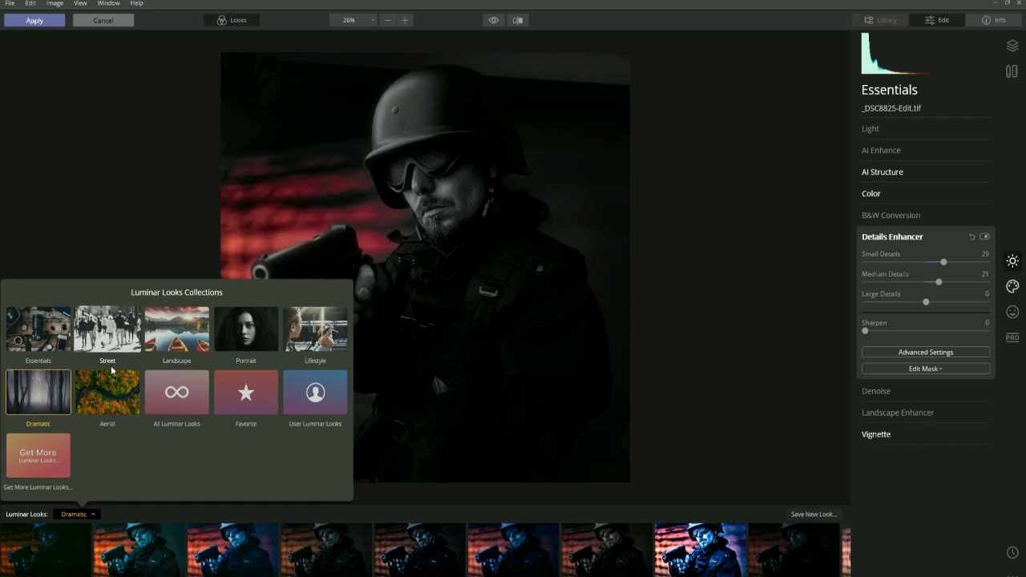
left_click(41, 459)
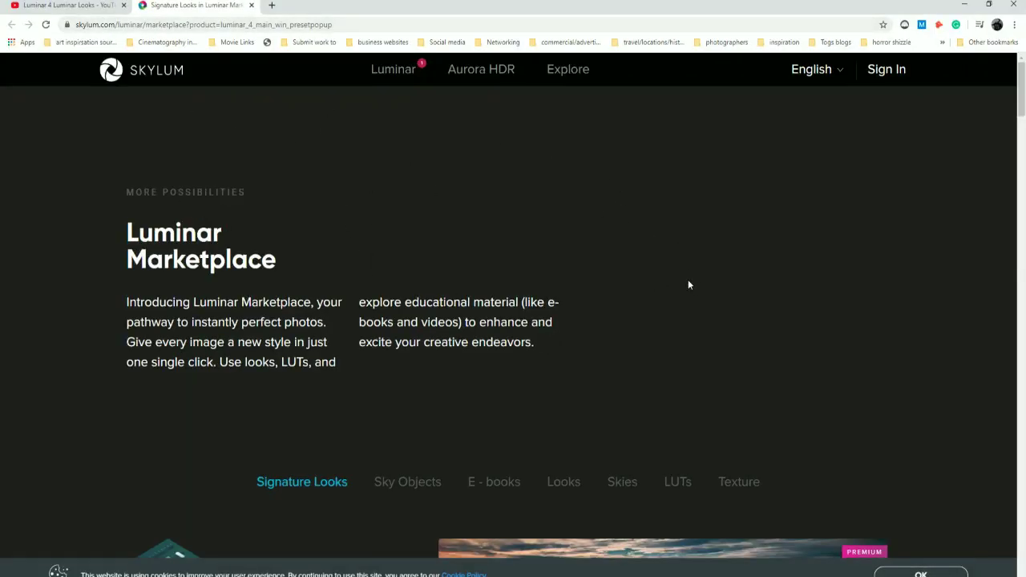
Scroll the Signature Looks down to Cinematic Color Looks and open its £23.00 product page
scroll(690, 285, "down", 4)
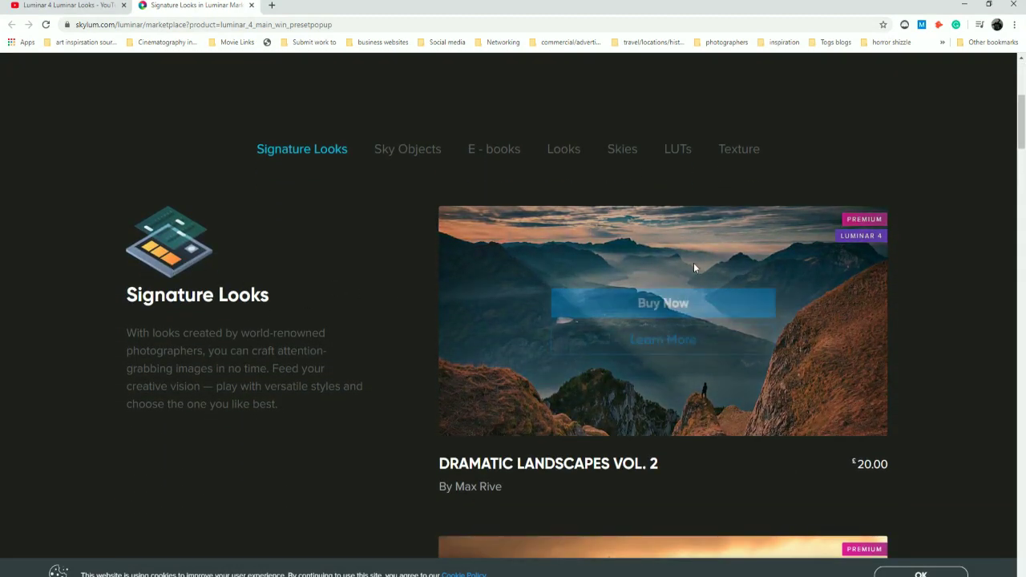
scroll(689, 265, "down", 1)
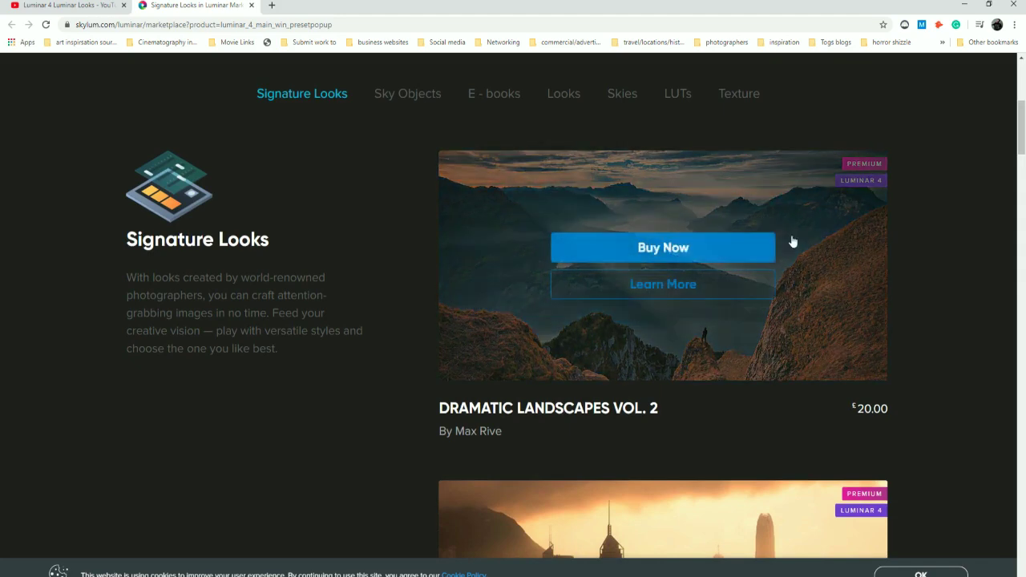
scroll(948, 218, "down", 2)
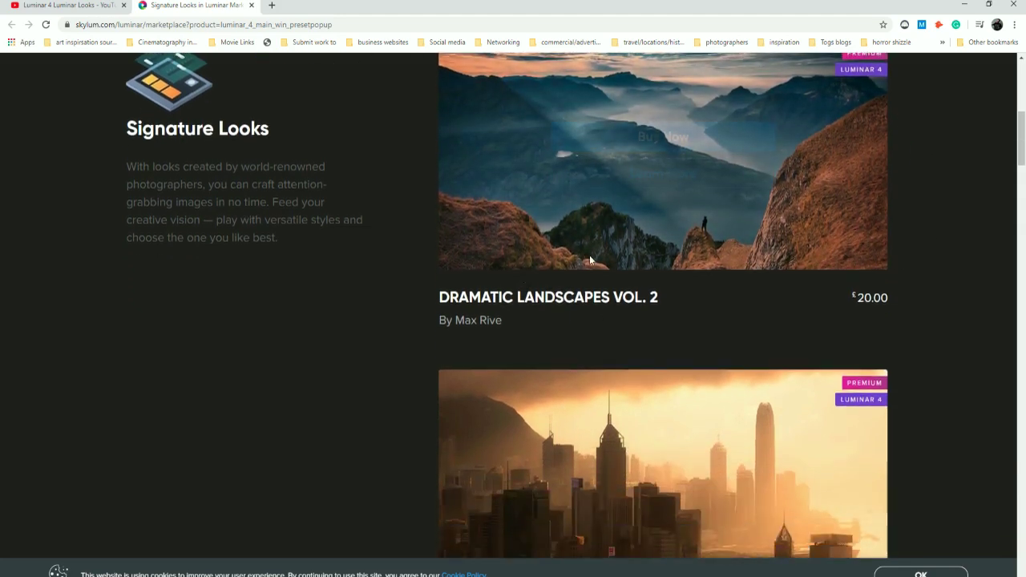
scroll(849, 253, "down", 3)
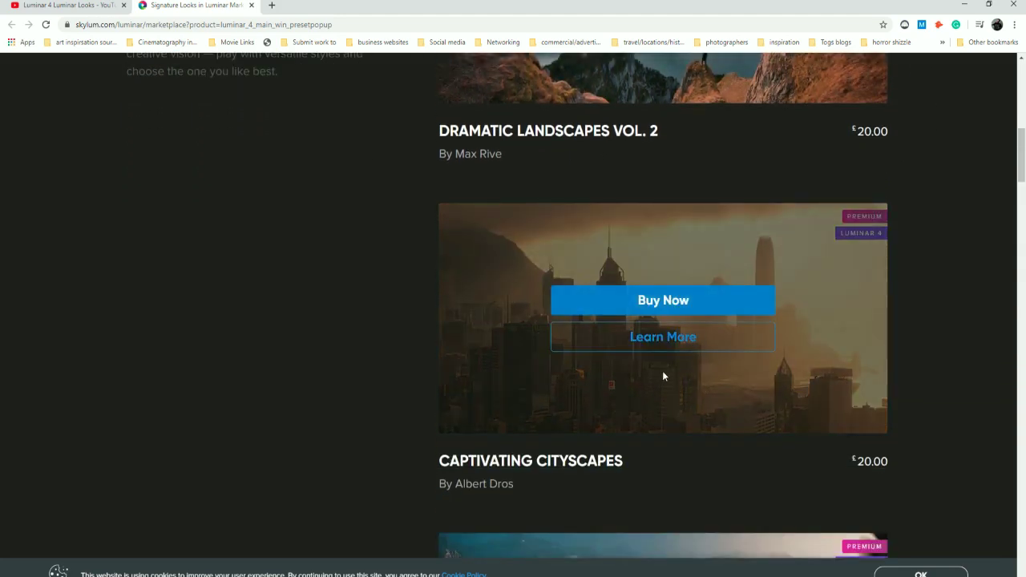
scroll(662, 376, "down", 7)
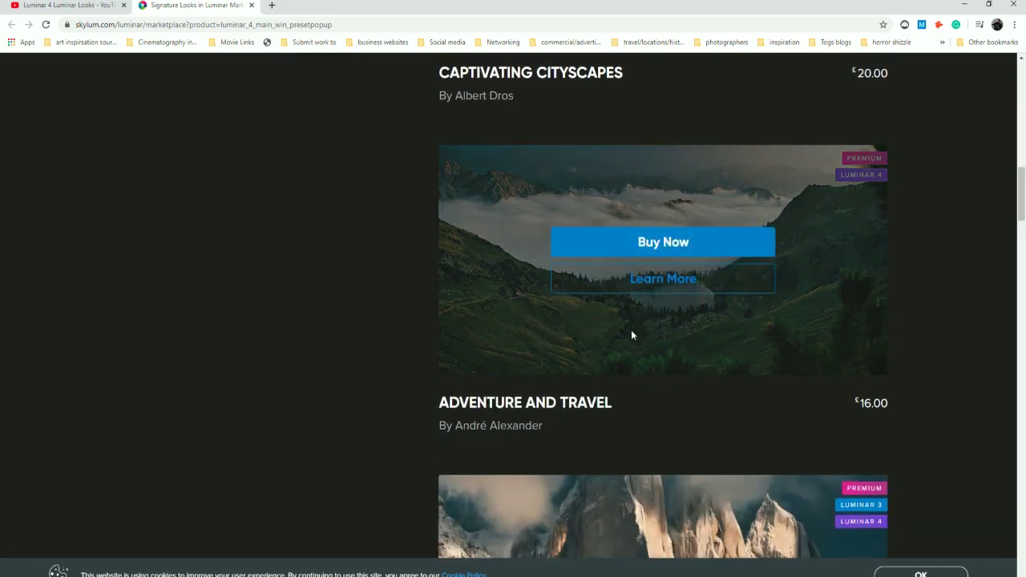
scroll(604, 335, "down", 7)
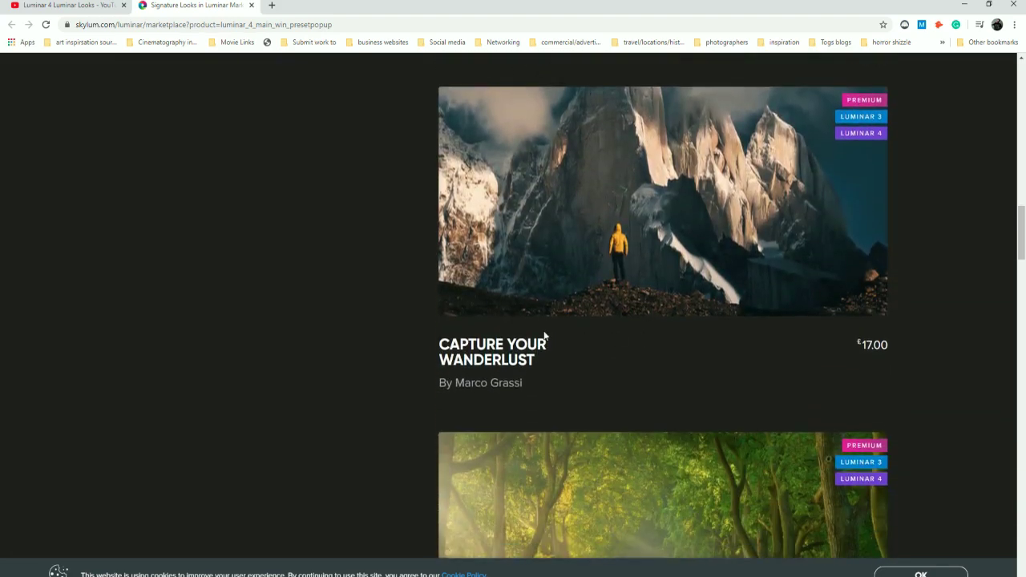
scroll(637, 316, "down", 6)
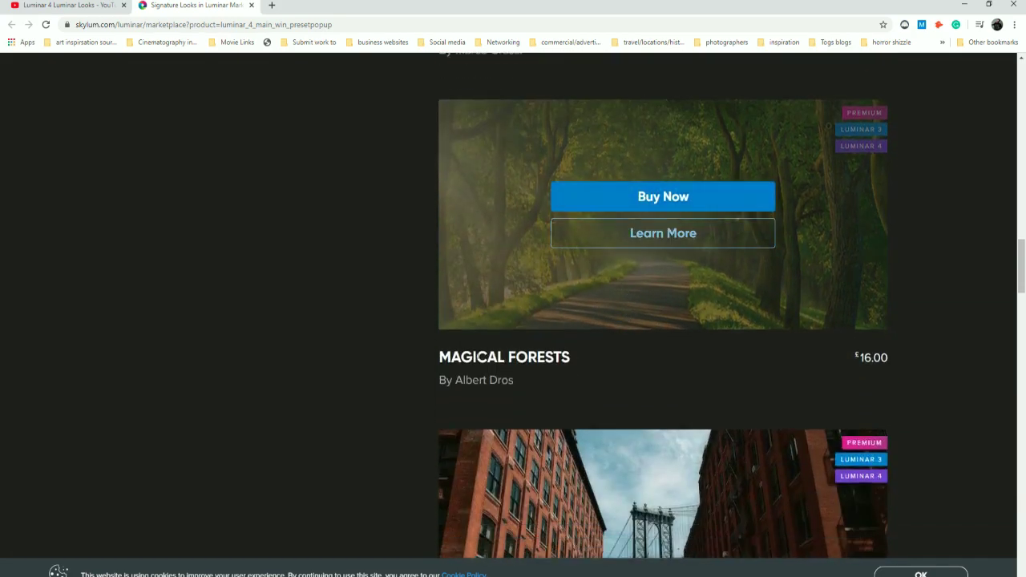
scroll(587, 317, "down", 8)
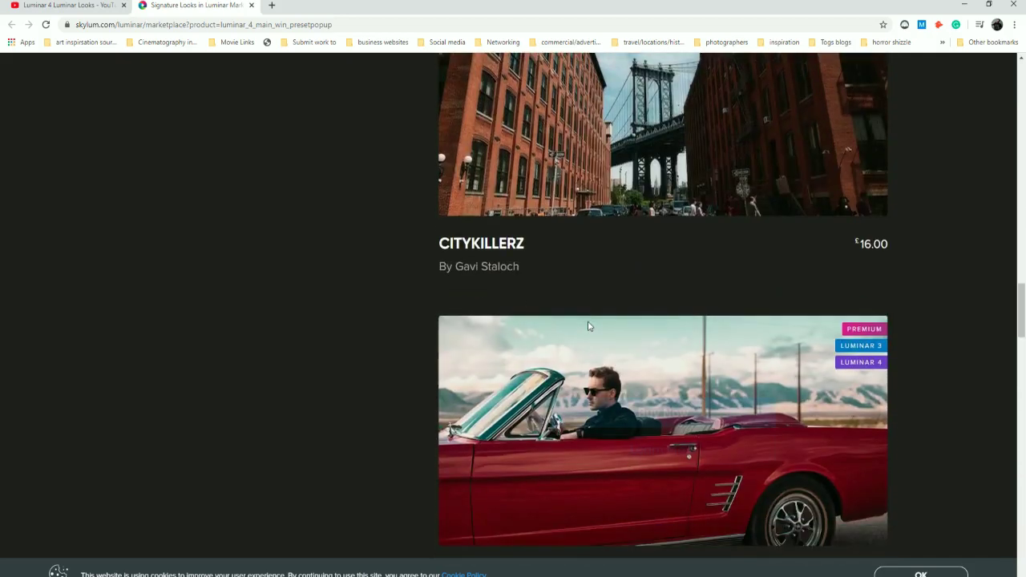
scroll(615, 329, "down", 2)
scroll(611, 327, "down", 4)
scroll(537, 319, "down", 3)
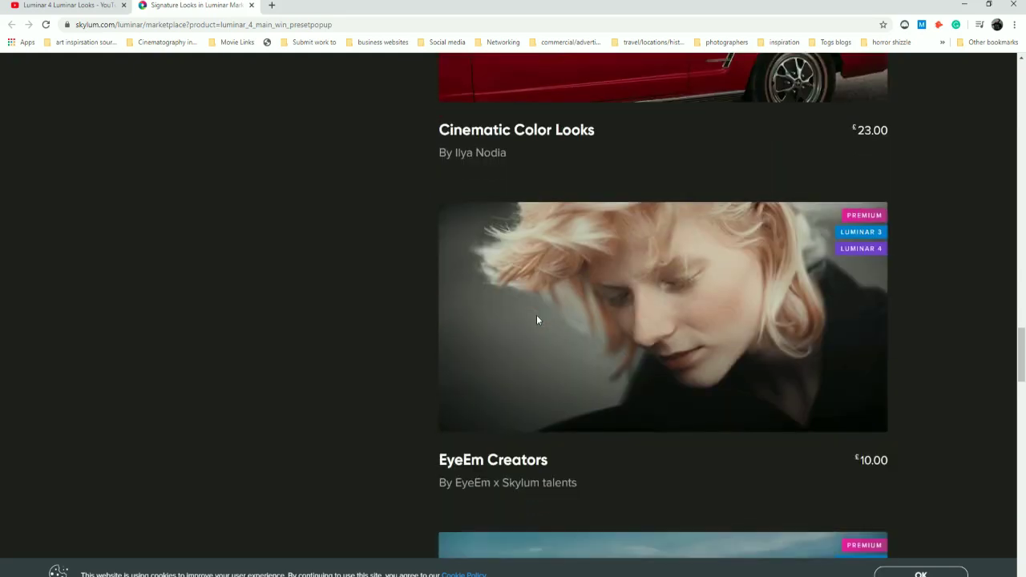
mouse_move(537, 320)
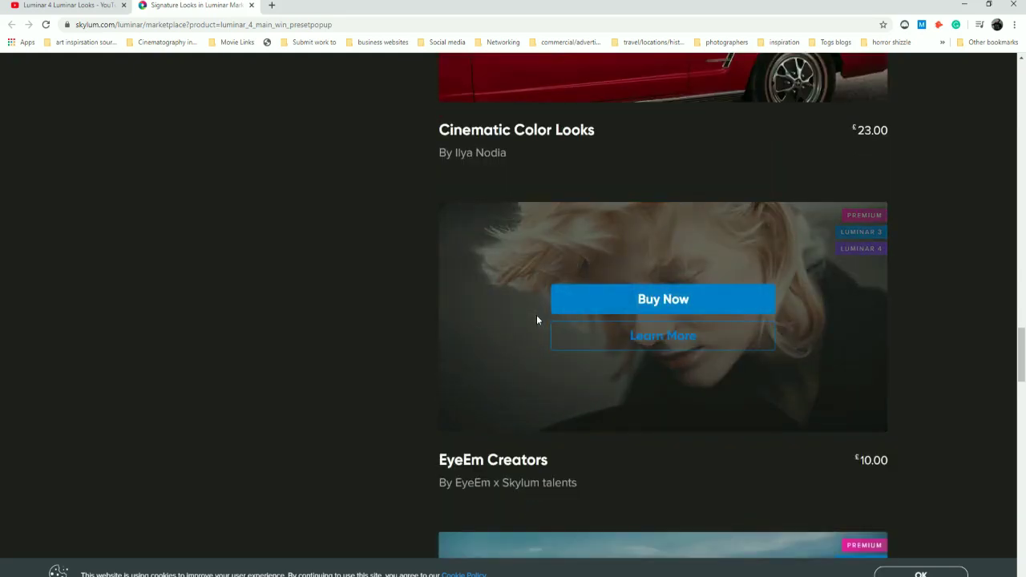
scroll(444, 261, "down", 4)
scroll(444, 260, "down", 15)
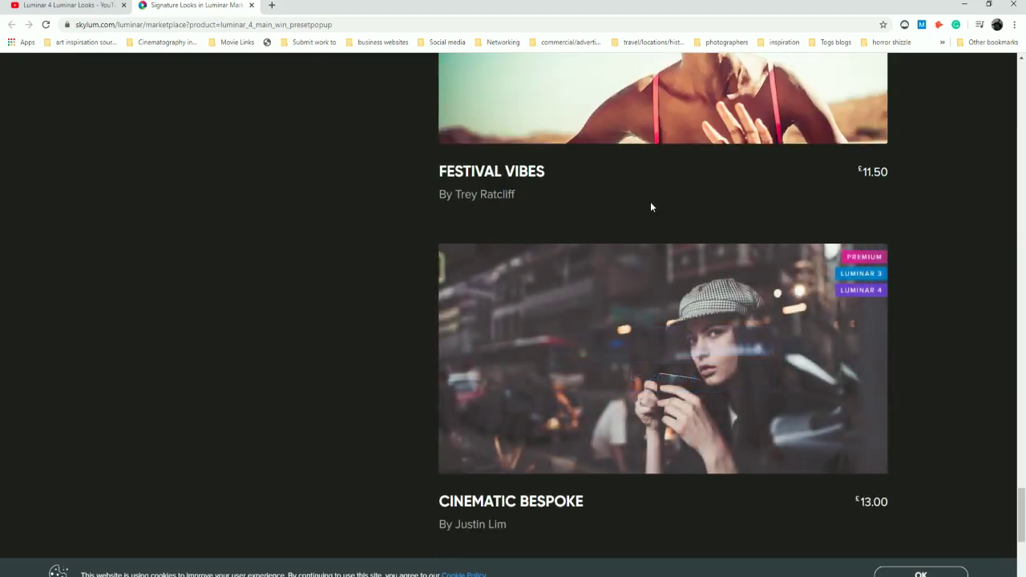
scroll(651, 204, "down", 3)
scroll(579, 320, "down", 2)
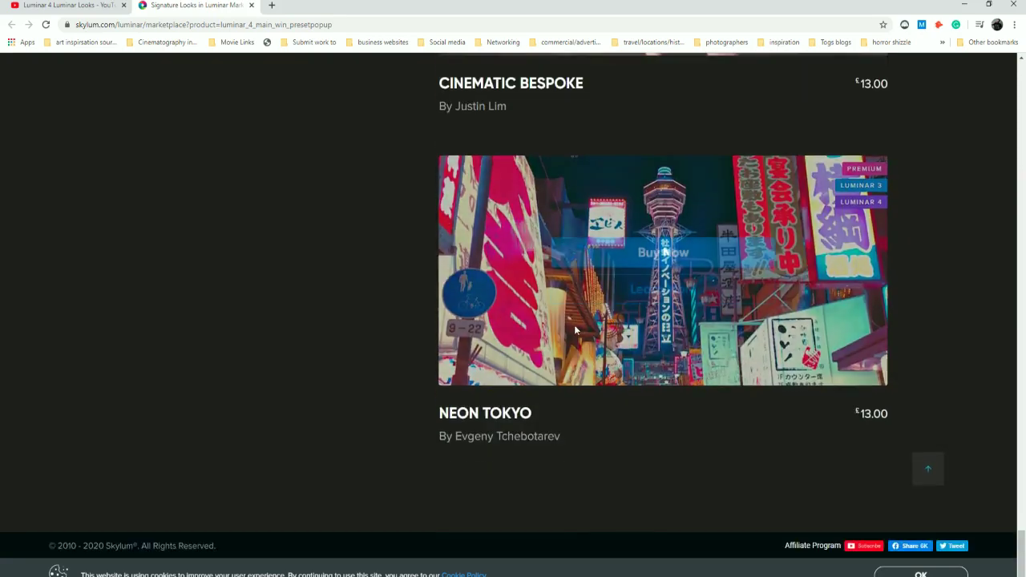
scroll(581, 318, "up", 12)
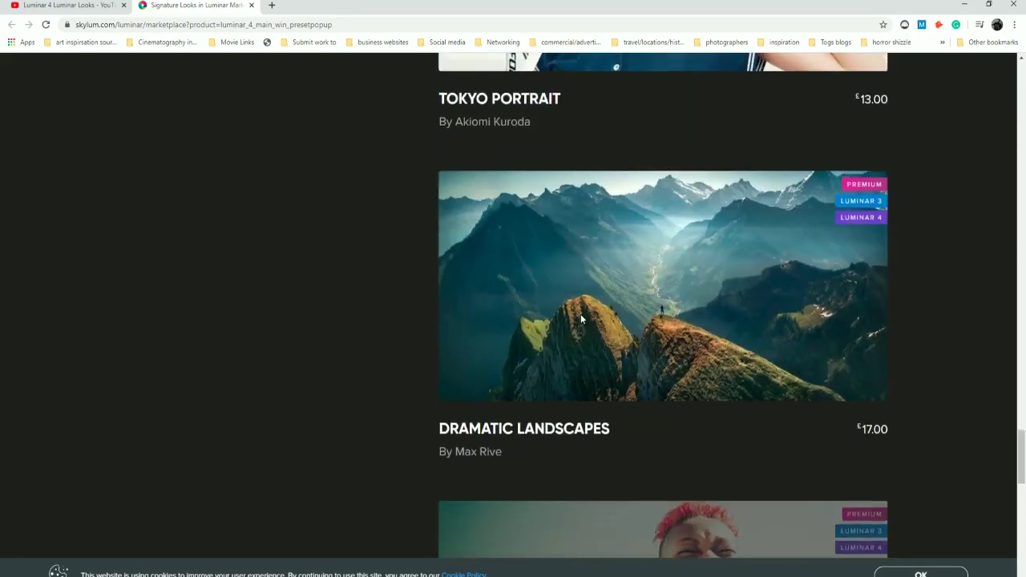
scroll(580, 314, "up", 15)
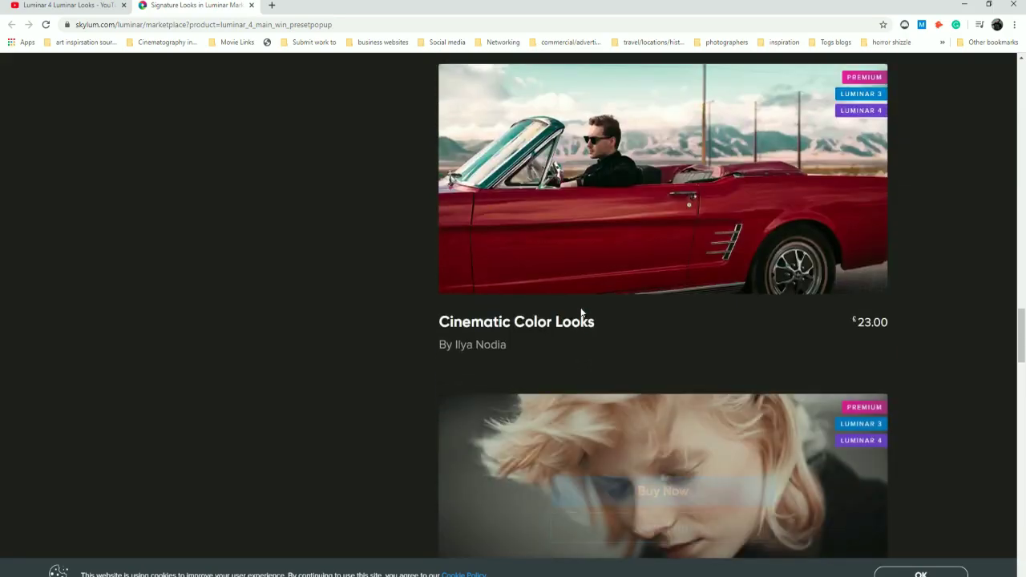
scroll(581, 312, "up", 6)
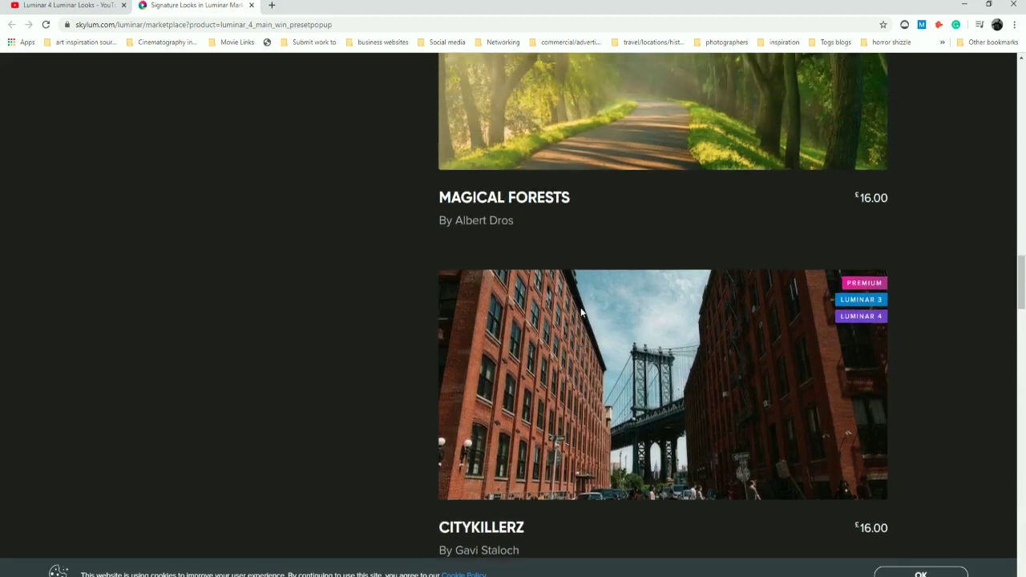
scroll(580, 308, "down", 6)
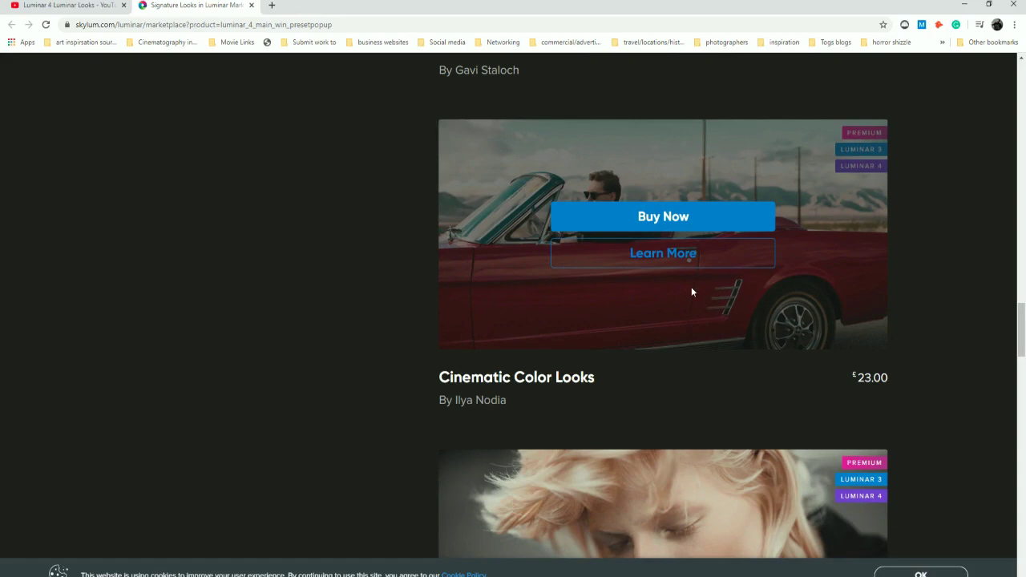
left_click(683, 263)
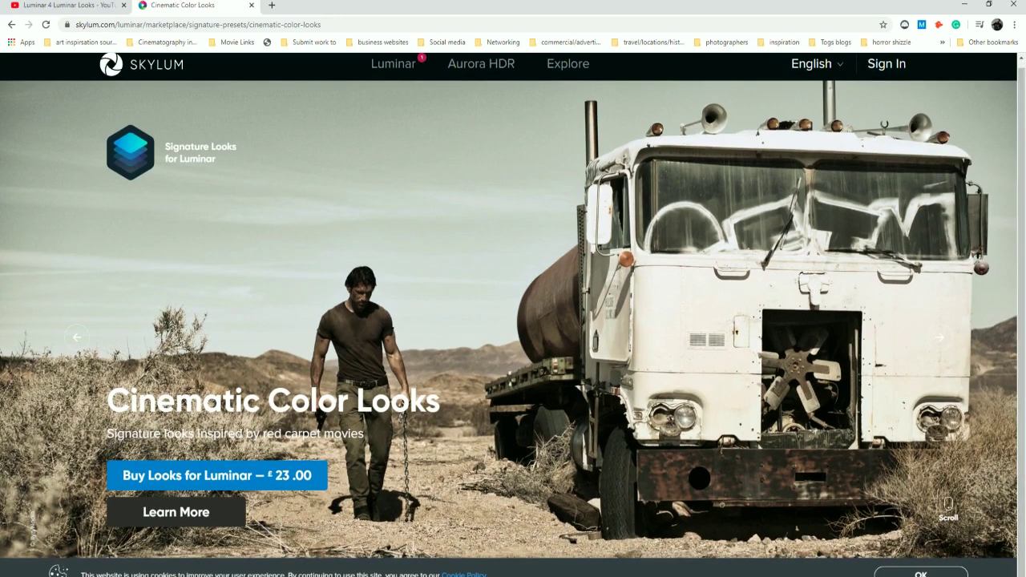
Expand the pack's details and scroll down through The Looks section
left_click(170, 510)
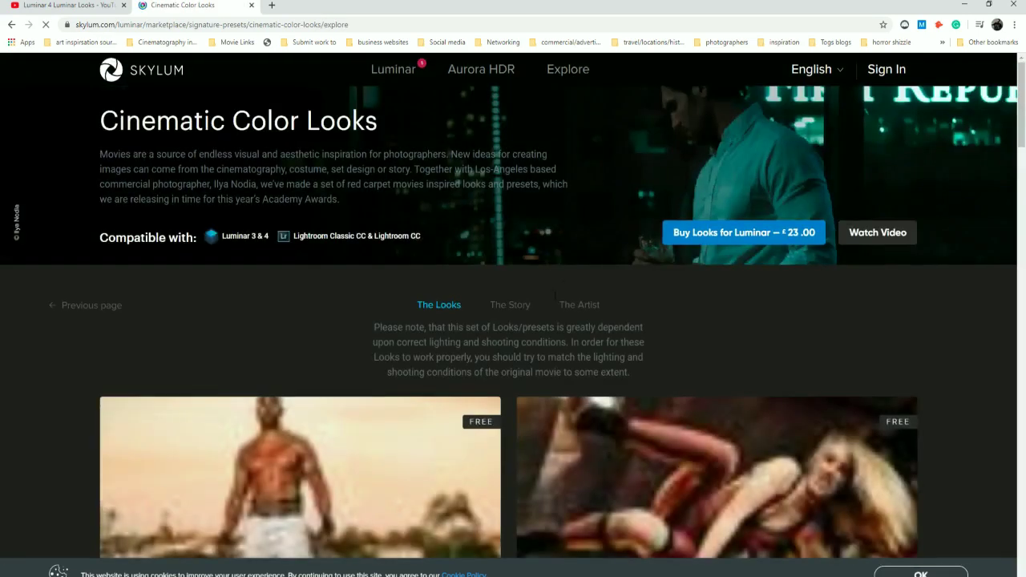
scroll(579, 255, "down", 3)
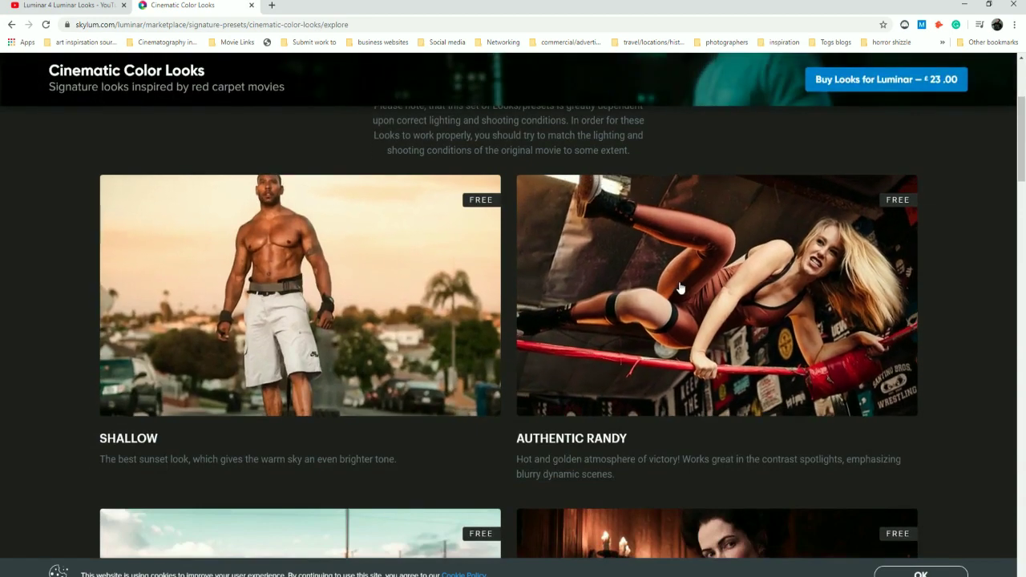
scroll(689, 256, "down", 3)
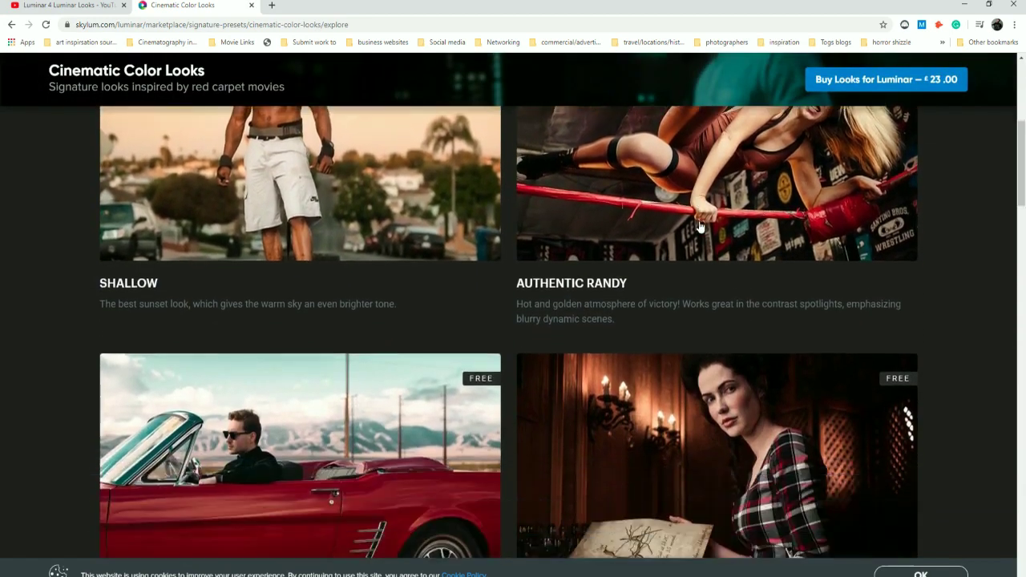
scroll(329, 358, "down", 5)
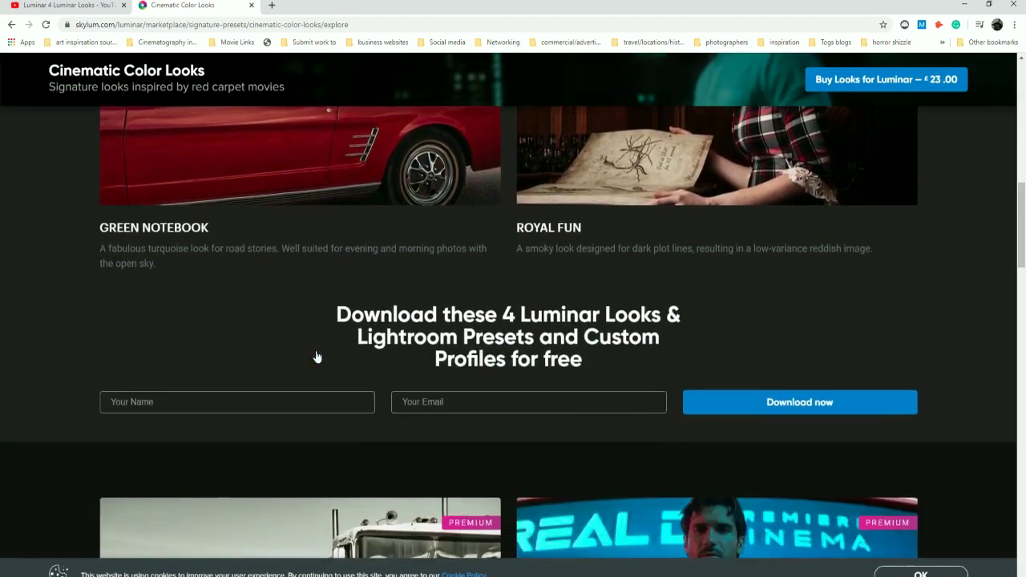
scroll(317, 357, "down", 2)
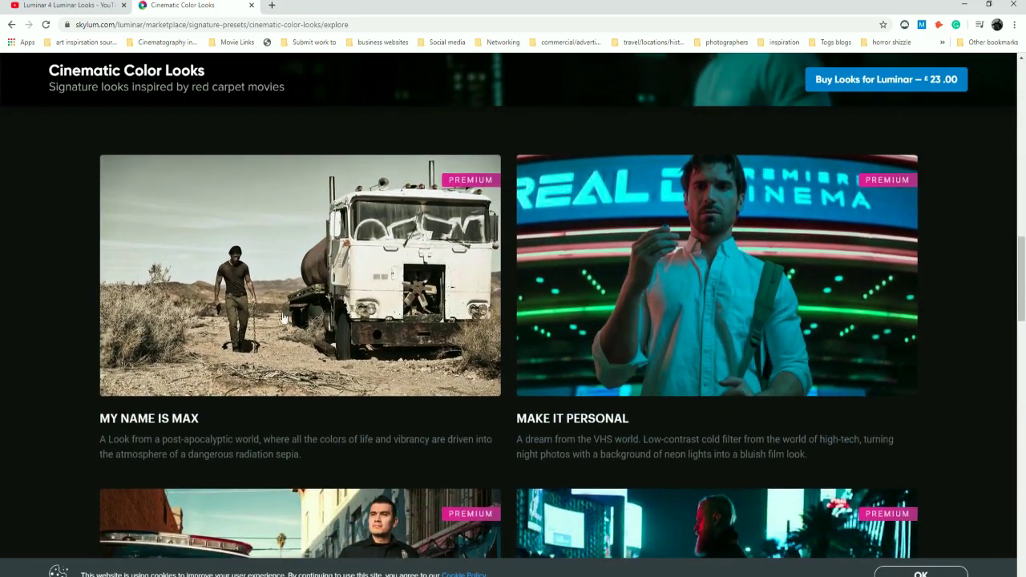
scroll(283, 319, "down", 2)
scroll(627, 323, "down", 1)
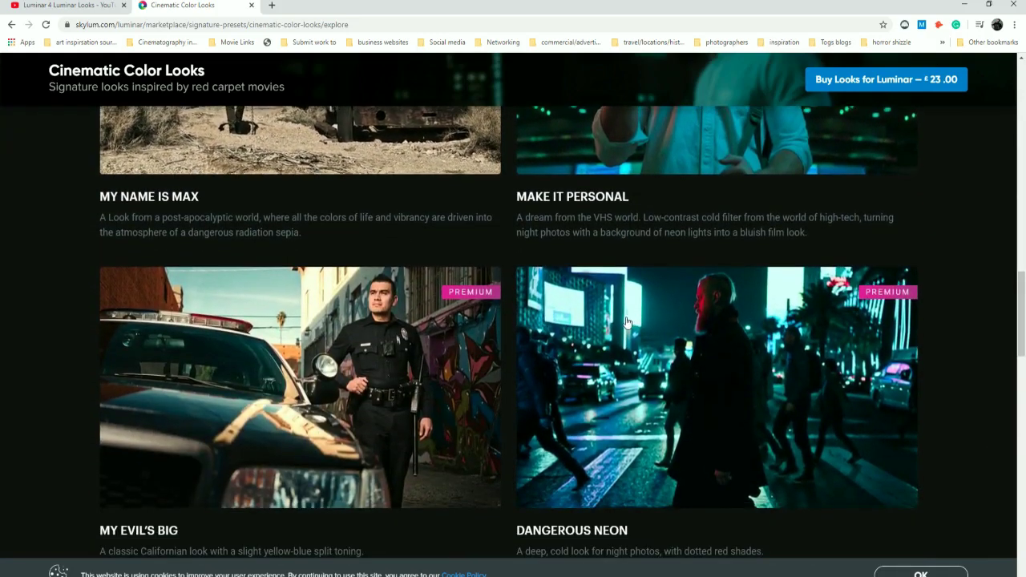
scroll(692, 374, "down", 2)
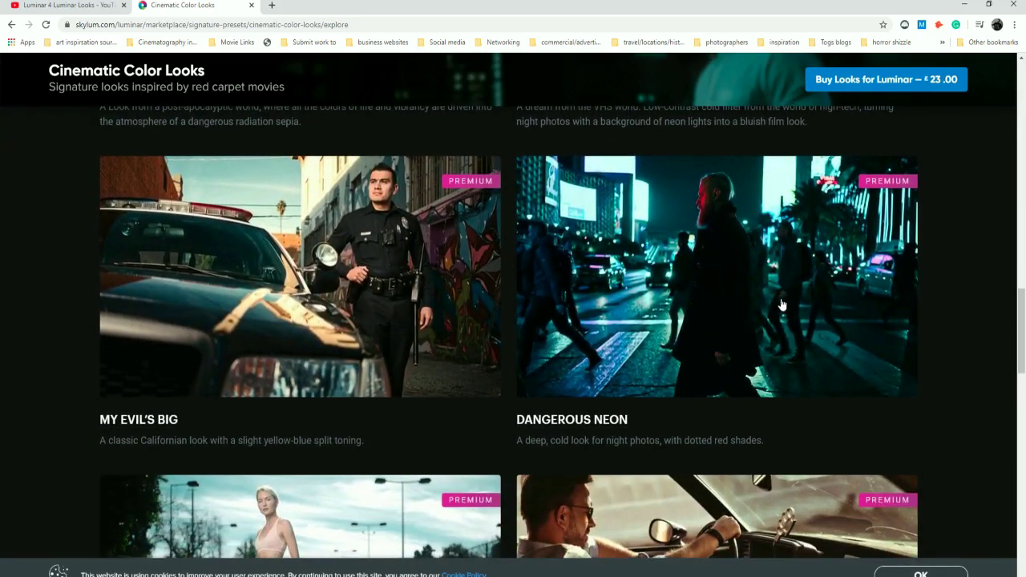
scroll(701, 327, "down", 3)
scroll(702, 325, "down", 5)
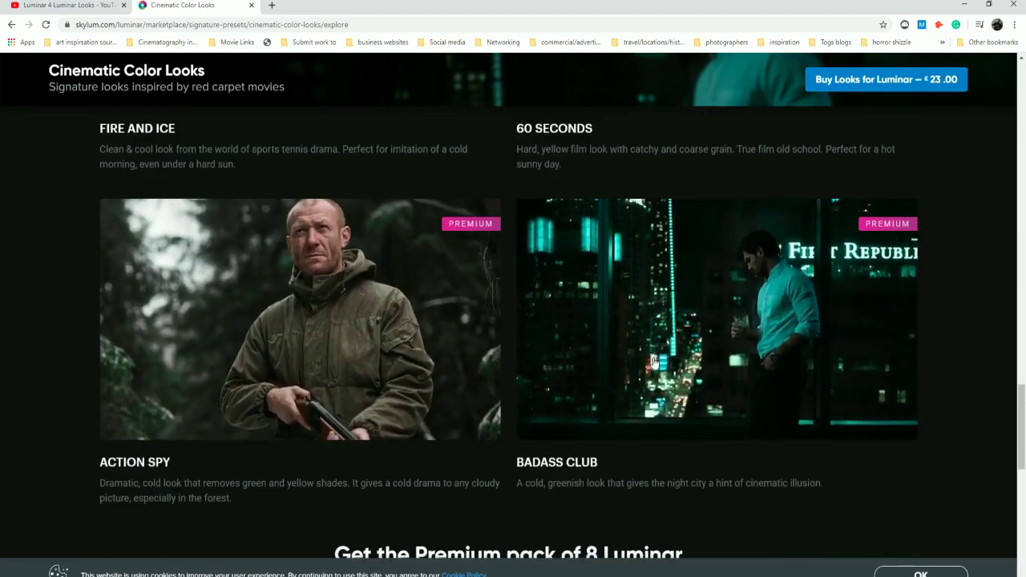
Open the before/after preview of the free Royal Fun look
scroll(694, 344, "up", 11)
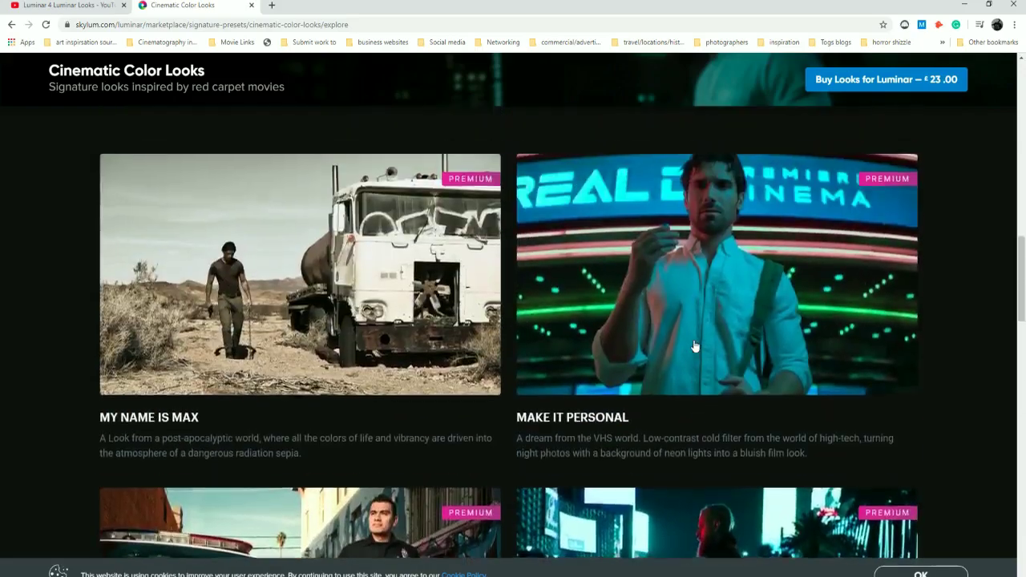
scroll(695, 347, "up", 9)
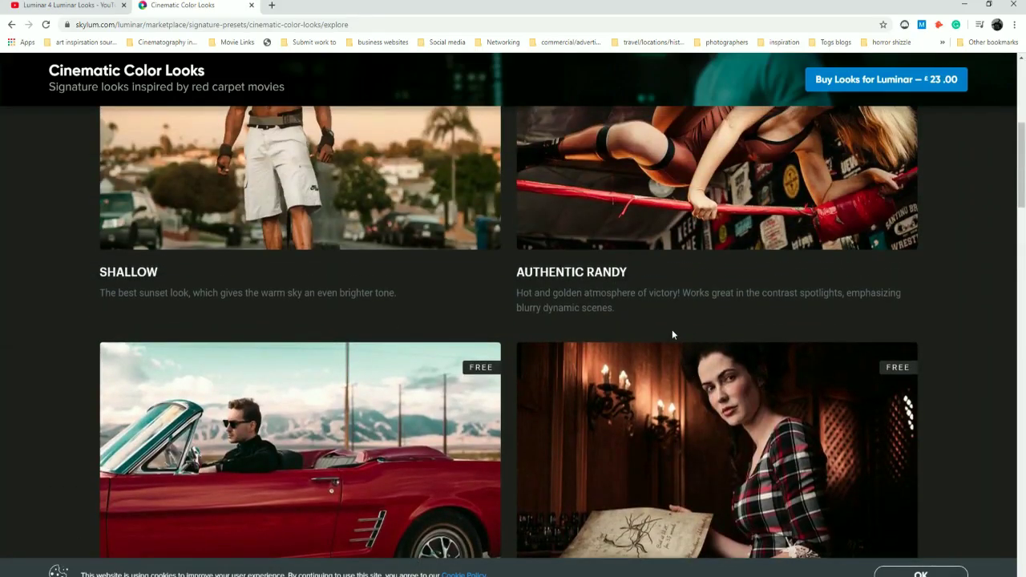
scroll(584, 282, "up", 3)
scroll(583, 282, "down", 5)
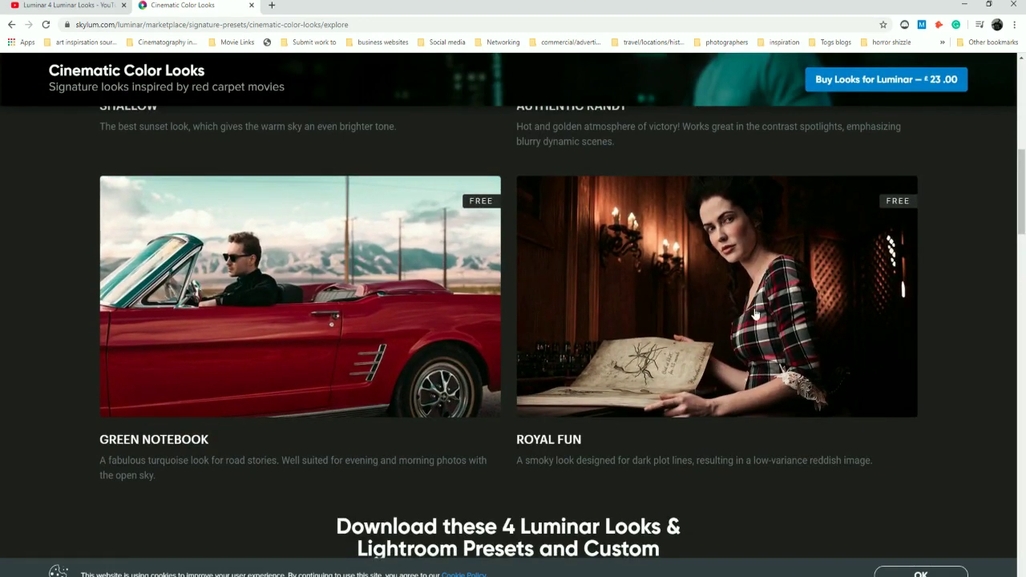
left_click(818, 283)
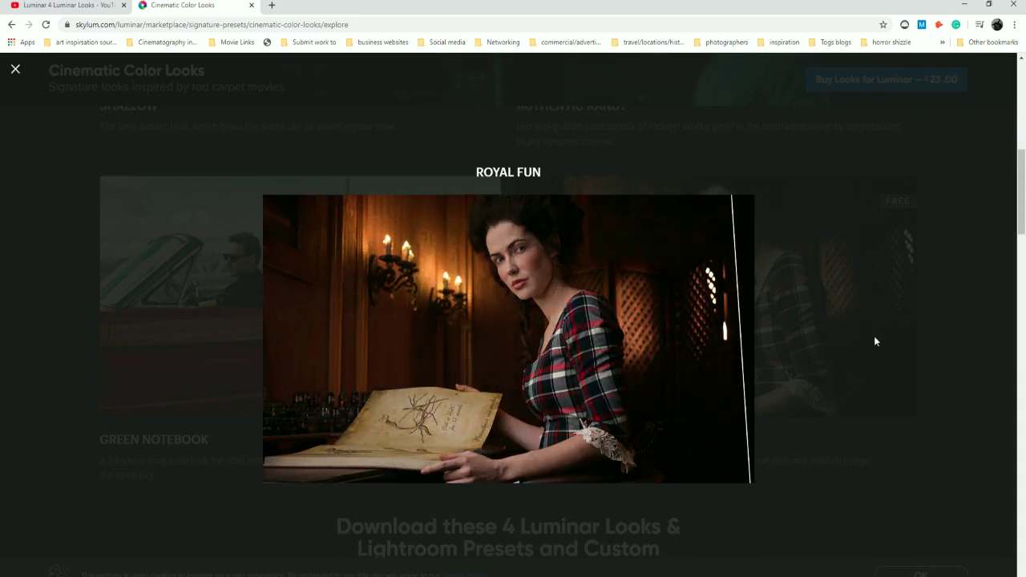
scroll(874, 335, "down", 4)
Close the Royal Fun preview, scroll up to the page header, then back down to the look cards
left_click(839, 318)
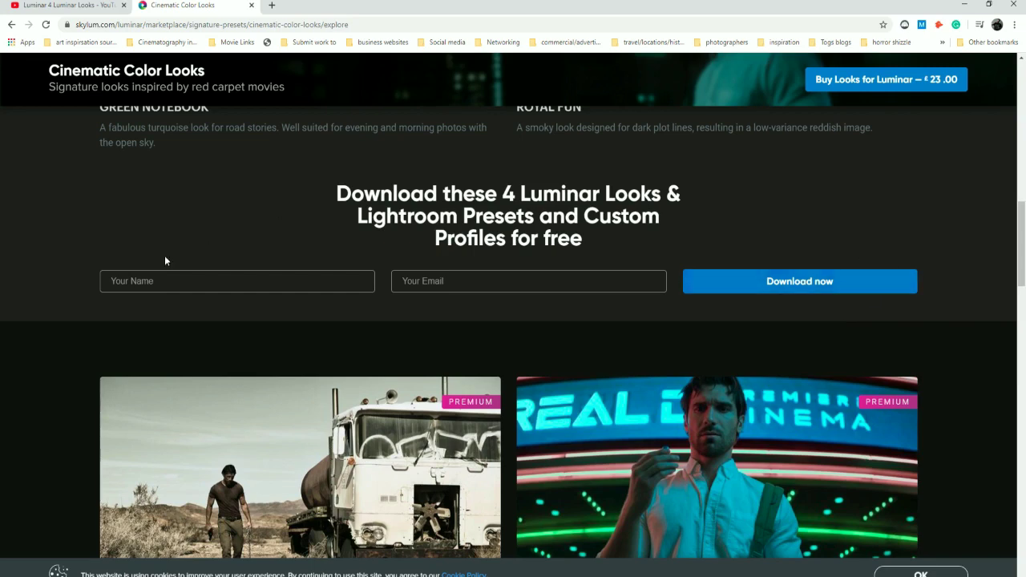
scroll(671, 302, "up", 2)
scroll(668, 300, "up", 10)
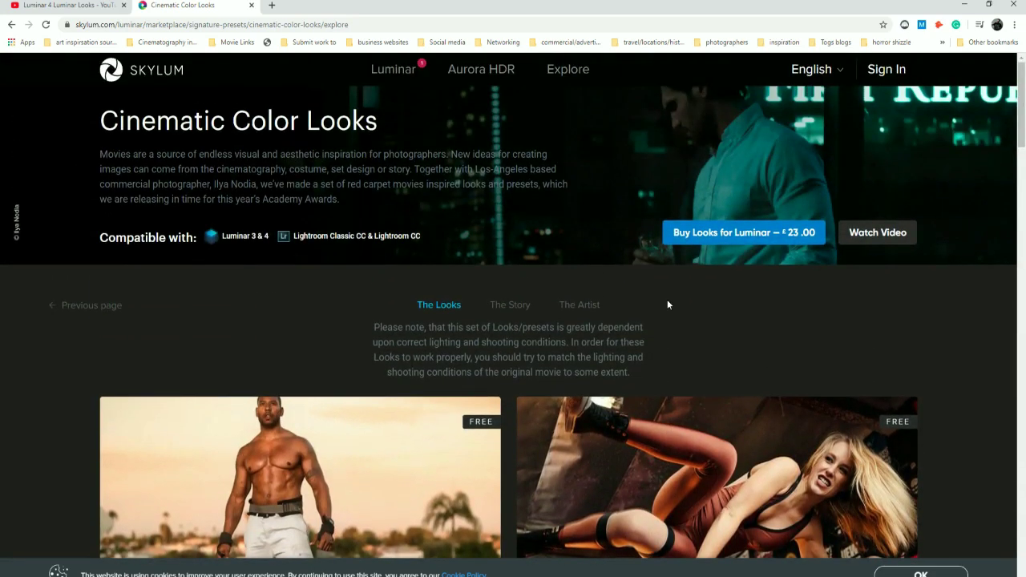
scroll(668, 304, "down", 1)
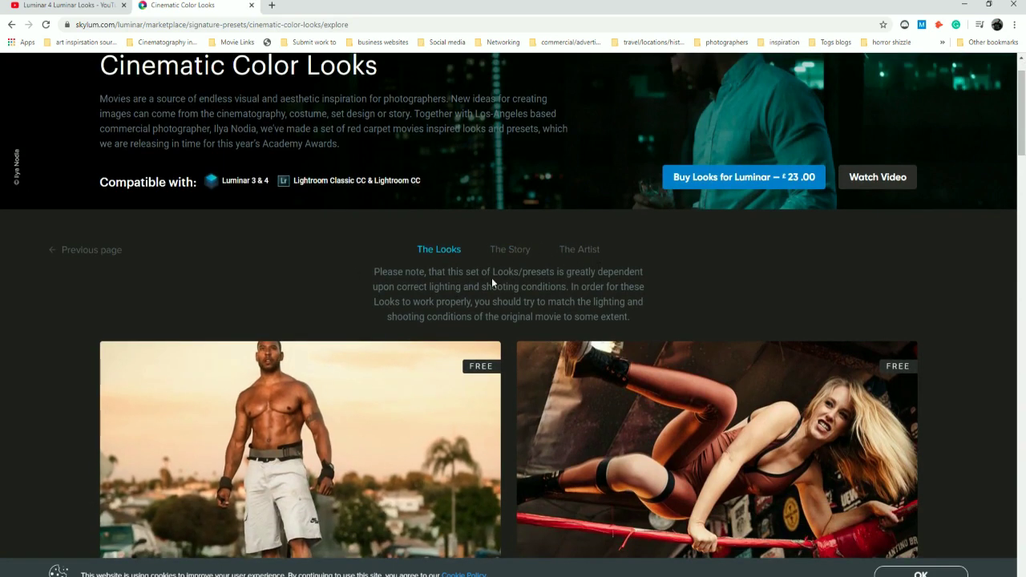
scroll(664, 343, "down", 7)
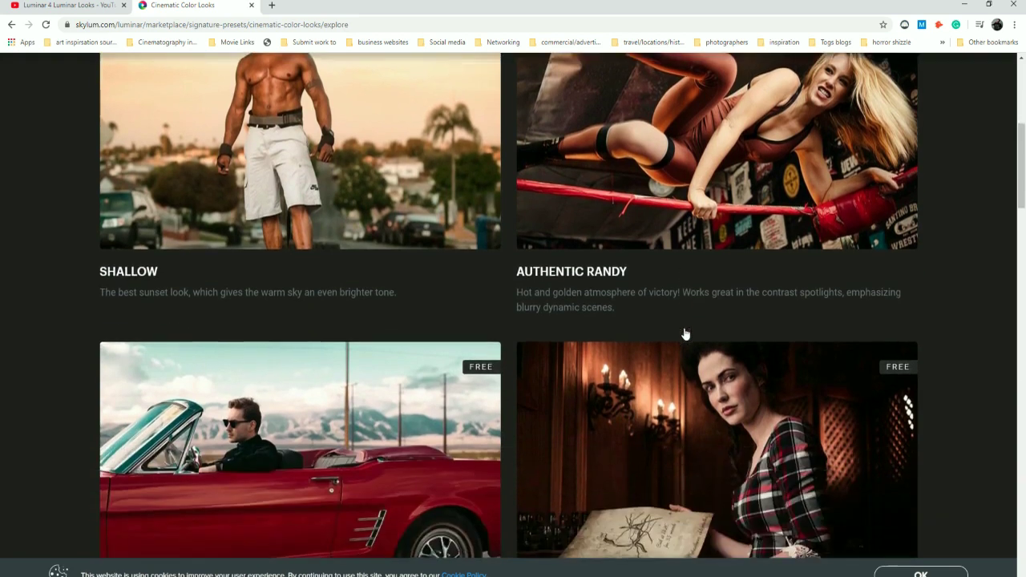
scroll(663, 342, "down", 2)
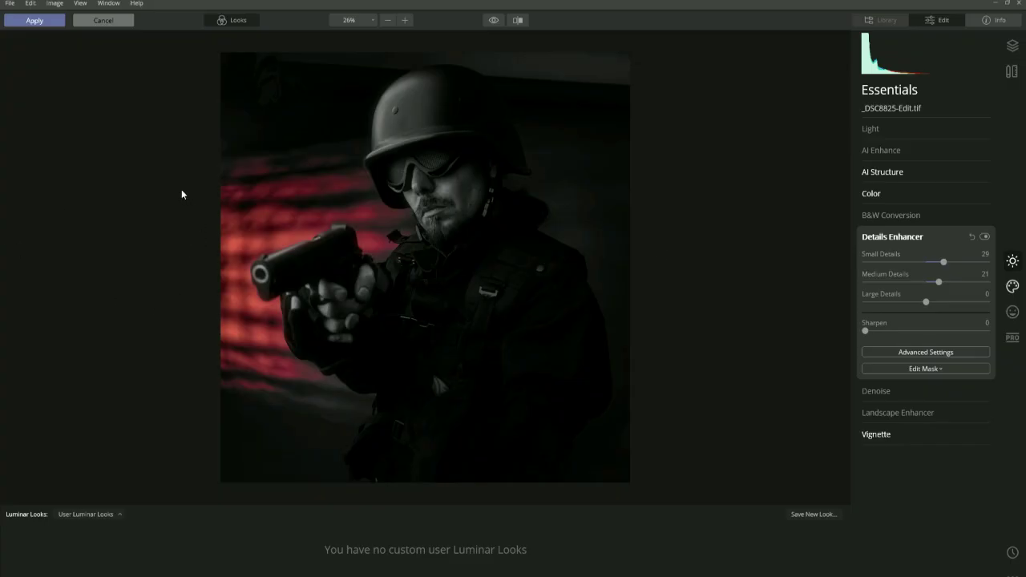
Browse the Looks collections, viewing Dramatic, and start importing a Luminar Looks collection
left_click(120, 514)
left_click(44, 394)
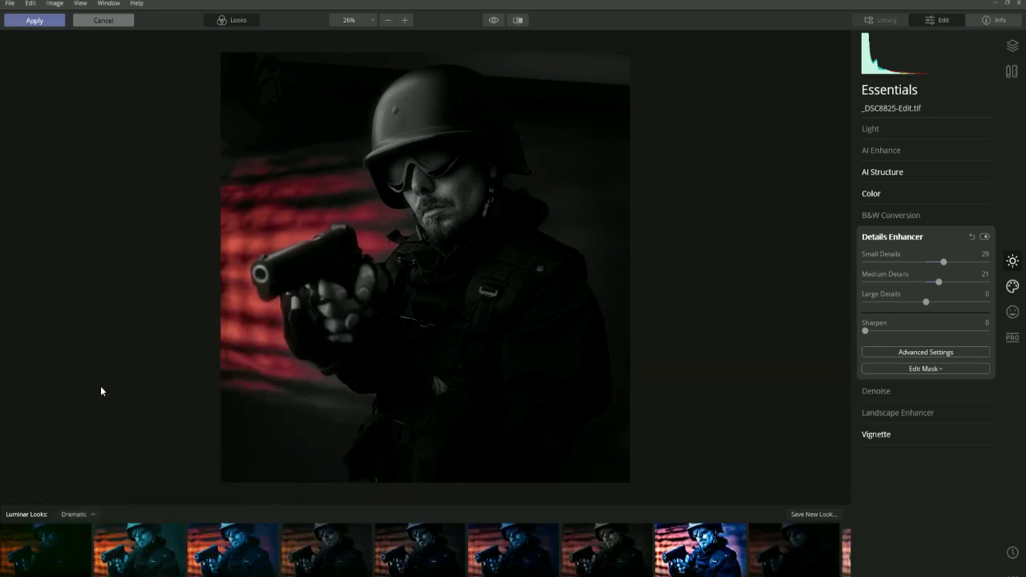
left_click(15, 6)
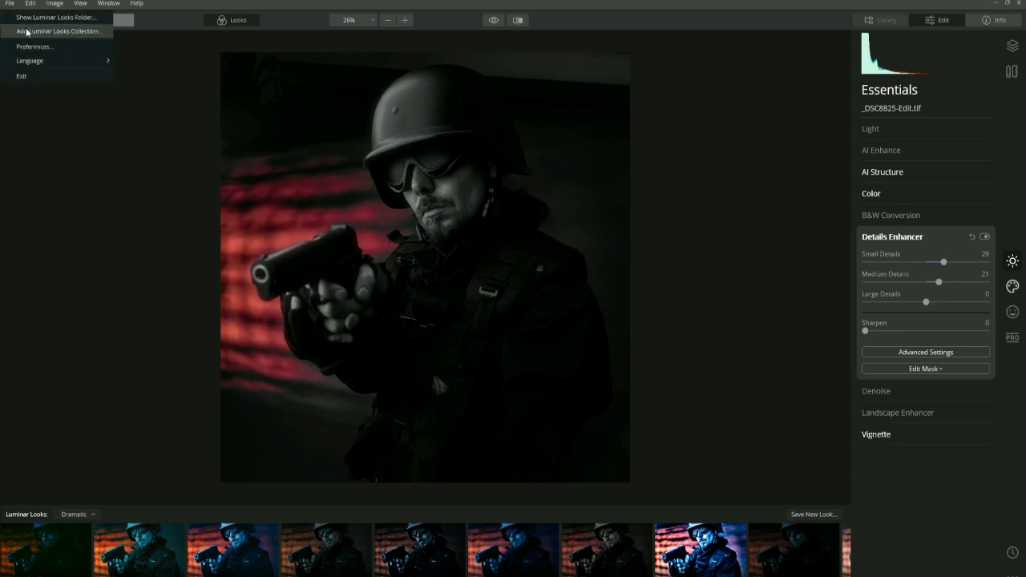
left_click(26, 32)
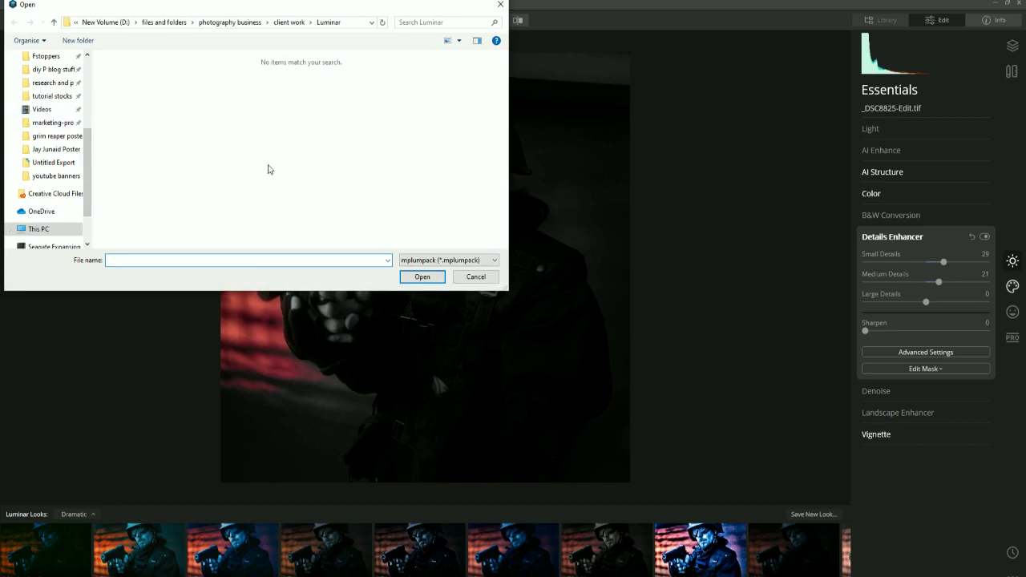
Install the pack file from Downloads > FREE Cinematic Color Looks > Luminar Looks
scroll(56, 96, "up", 4)
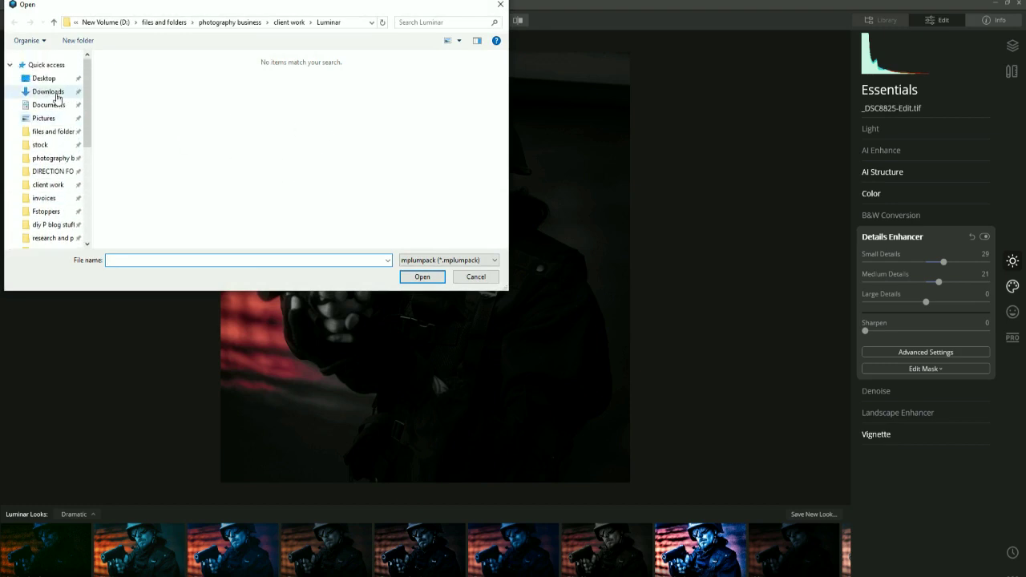
left_click(55, 94)
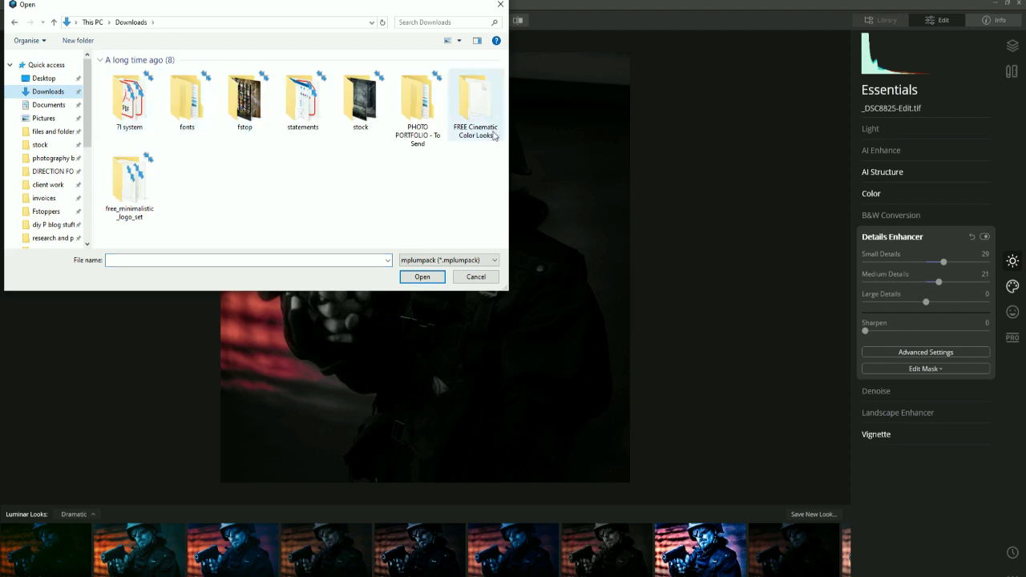
left_click(486, 111)
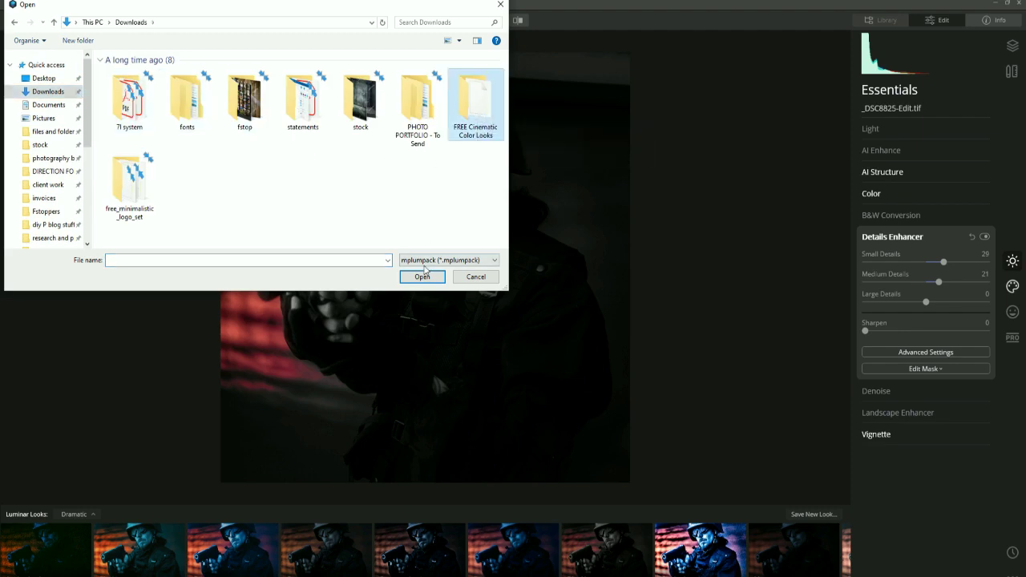
left_click(422, 278)
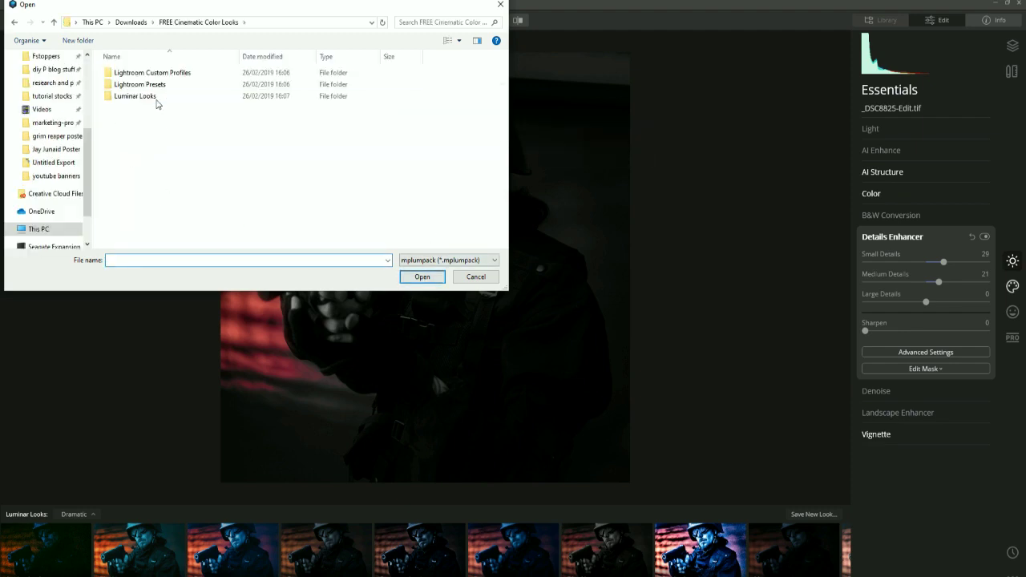
double_click(151, 96)
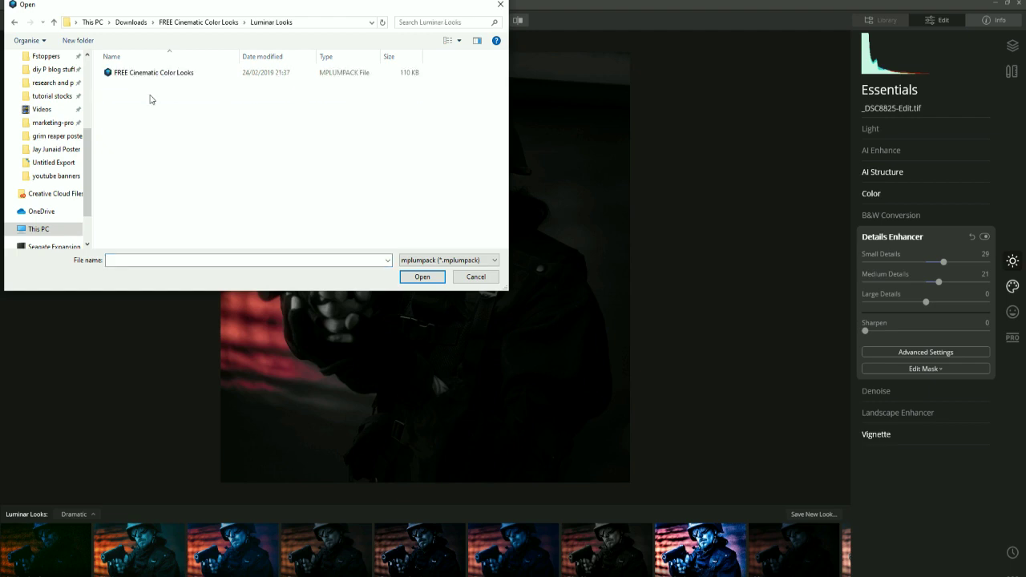
left_click(155, 74)
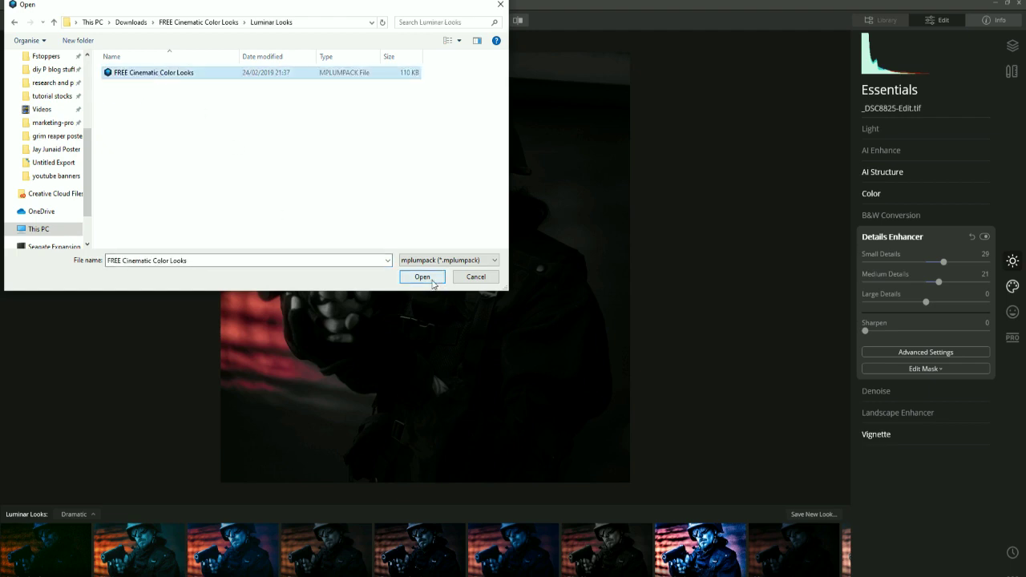
left_click(425, 278)
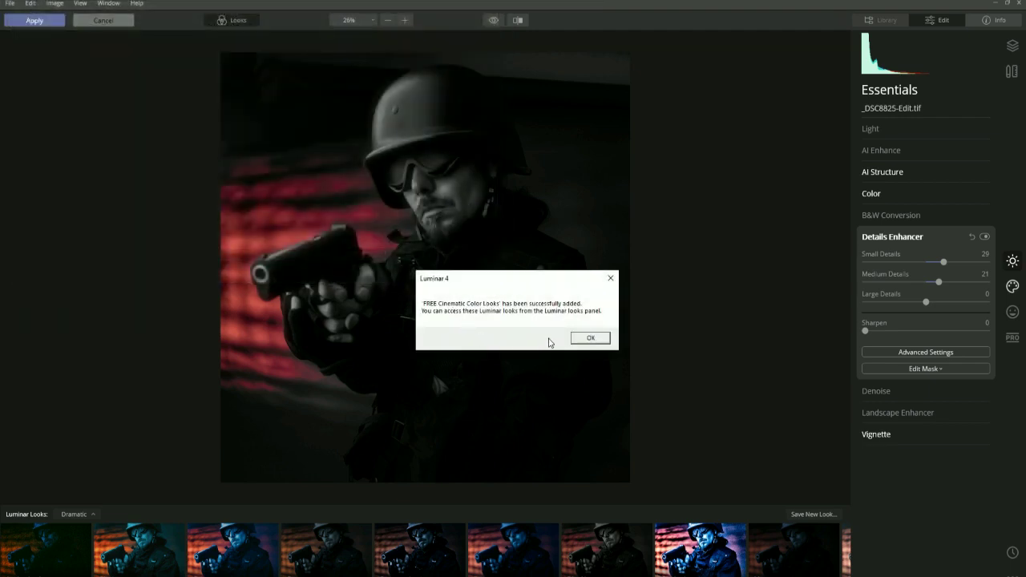
left_click(591, 338)
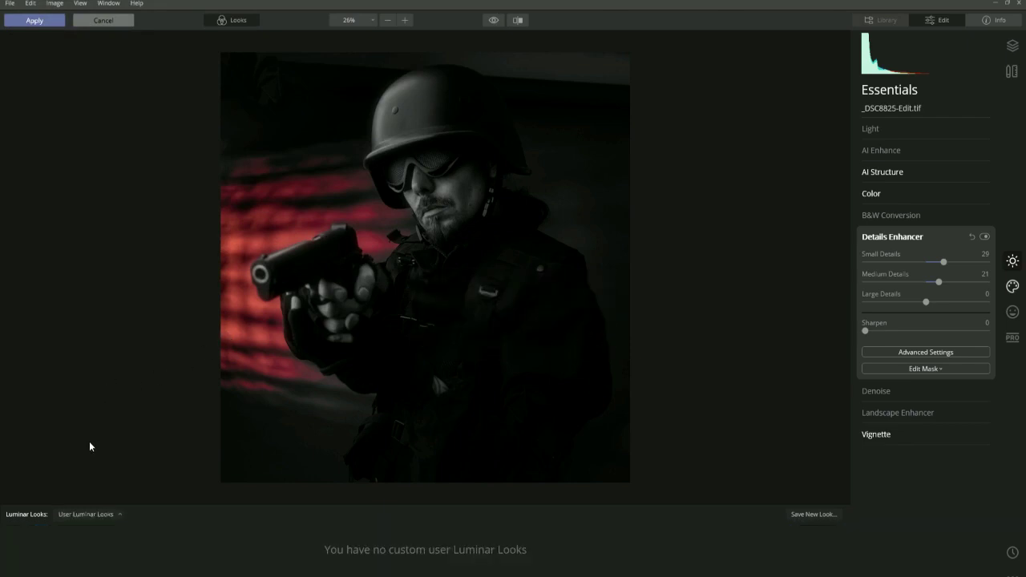
Switch to the FREE Cinematic Color Looks collection and apply its first look
left_click(111, 517)
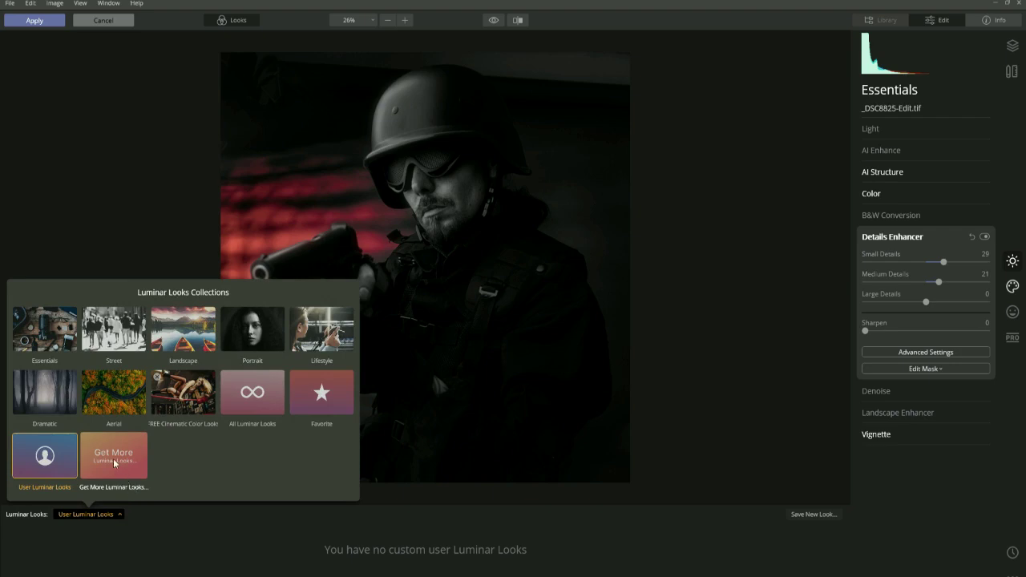
left_click(201, 407)
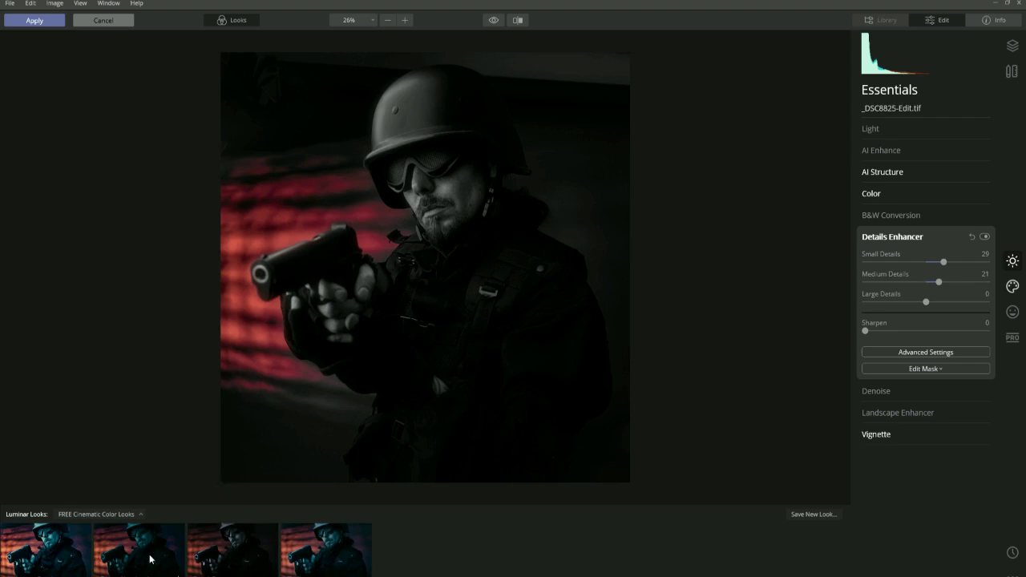
left_click(40, 553)
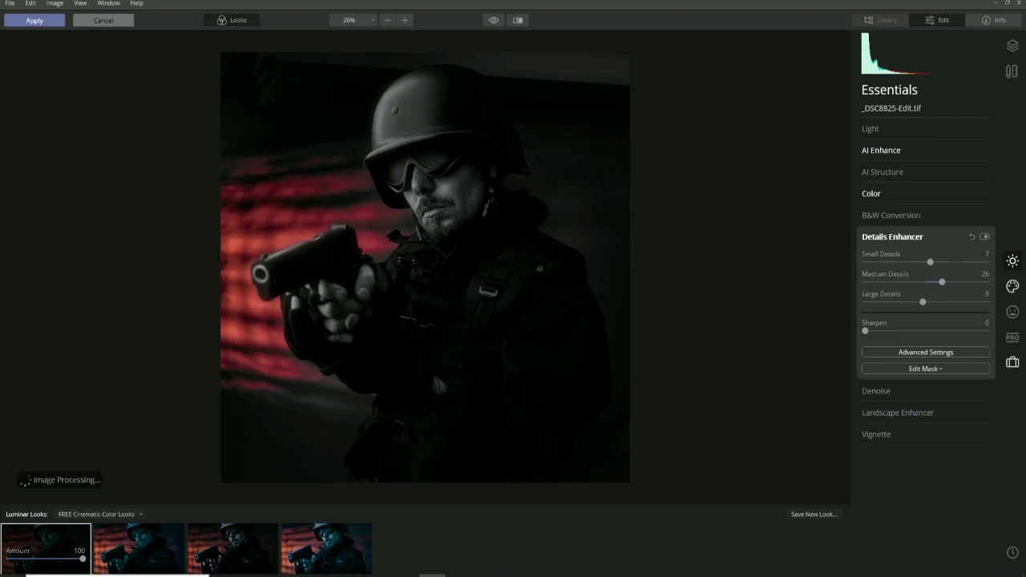
Try the second, third and fourth cinematic looks, finishing on the fourth at Amount 100
left_click(157, 558)
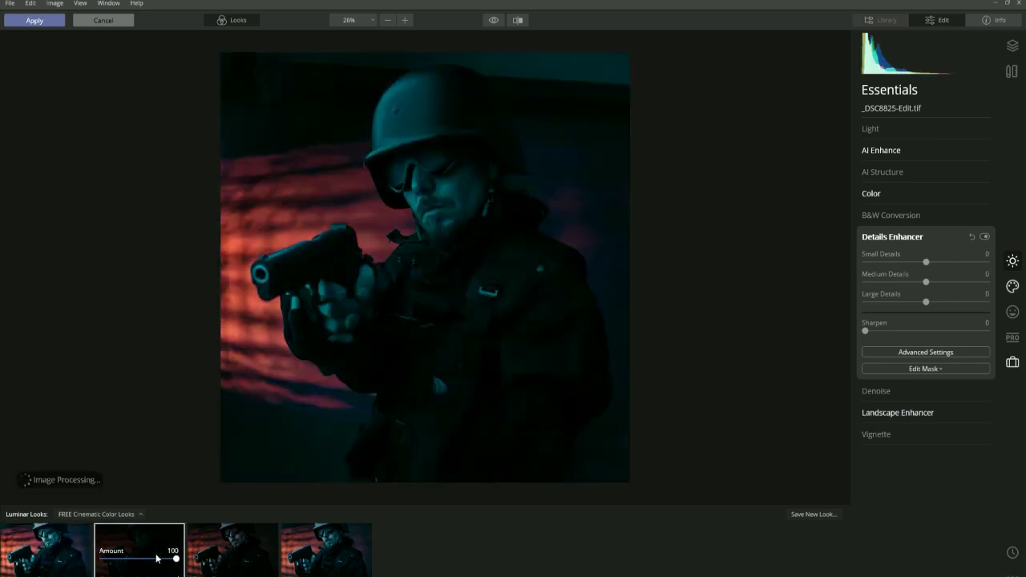
left_click(224, 564)
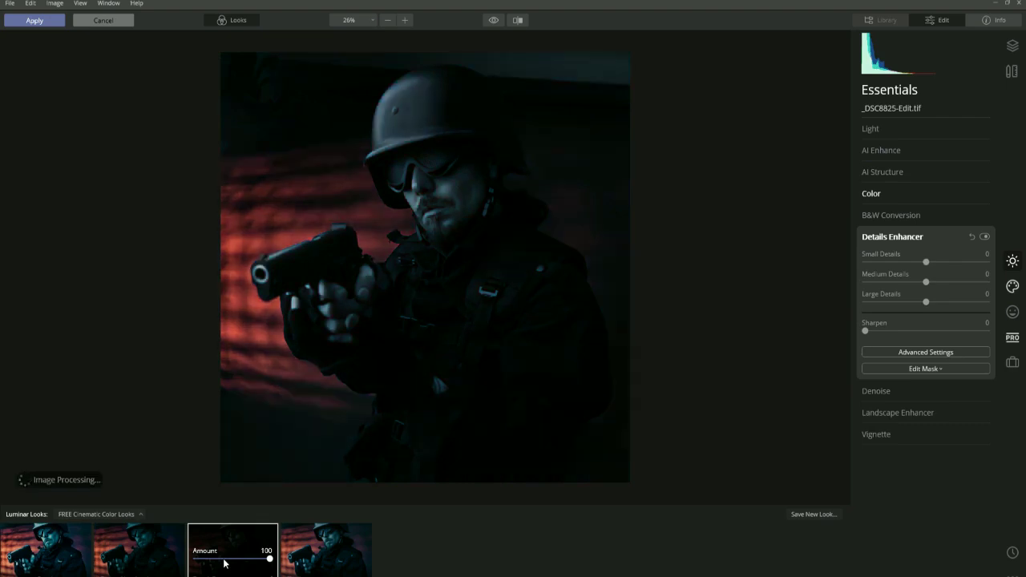
left_click(314, 567)
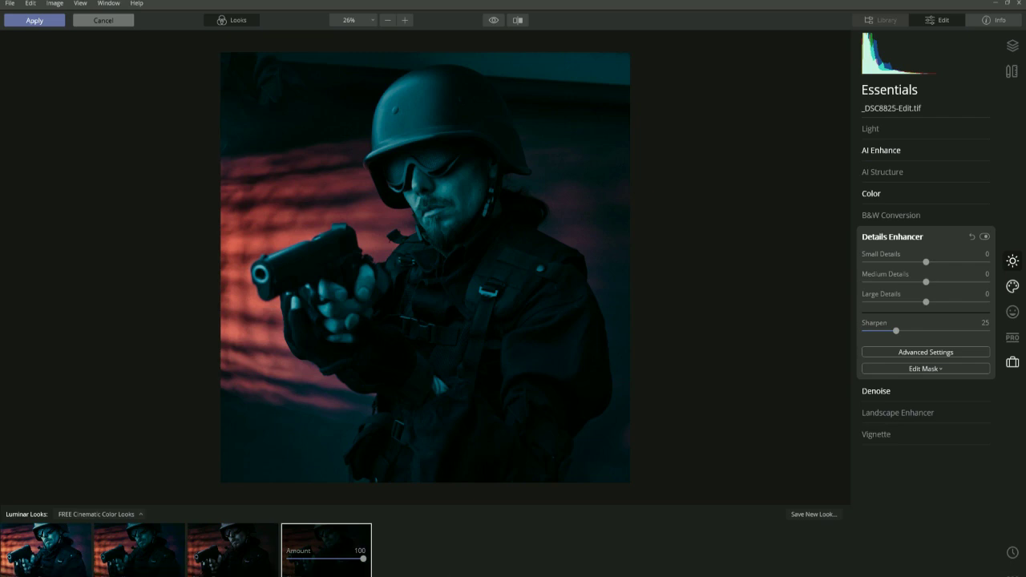
Discard the Luminar edits on the pistol portrait and switch to the _DSC7707 tab
left_click(99, 22)
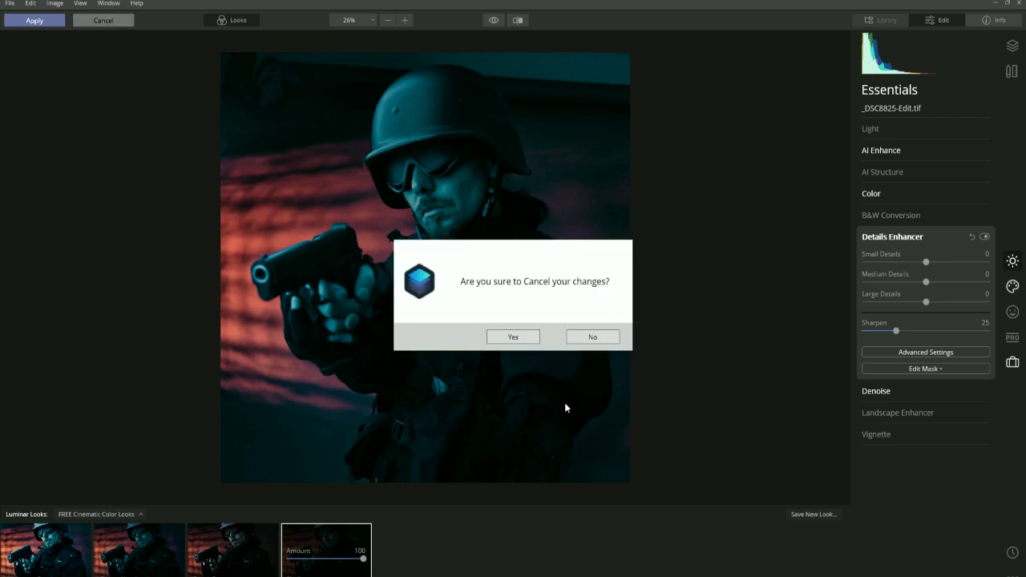
left_click(517, 338)
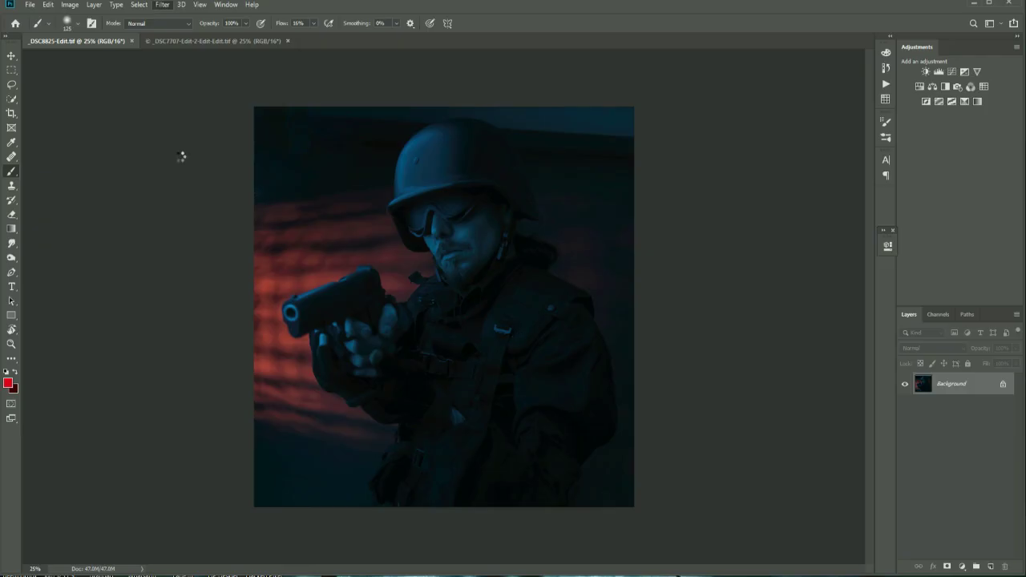
left_click(235, 42)
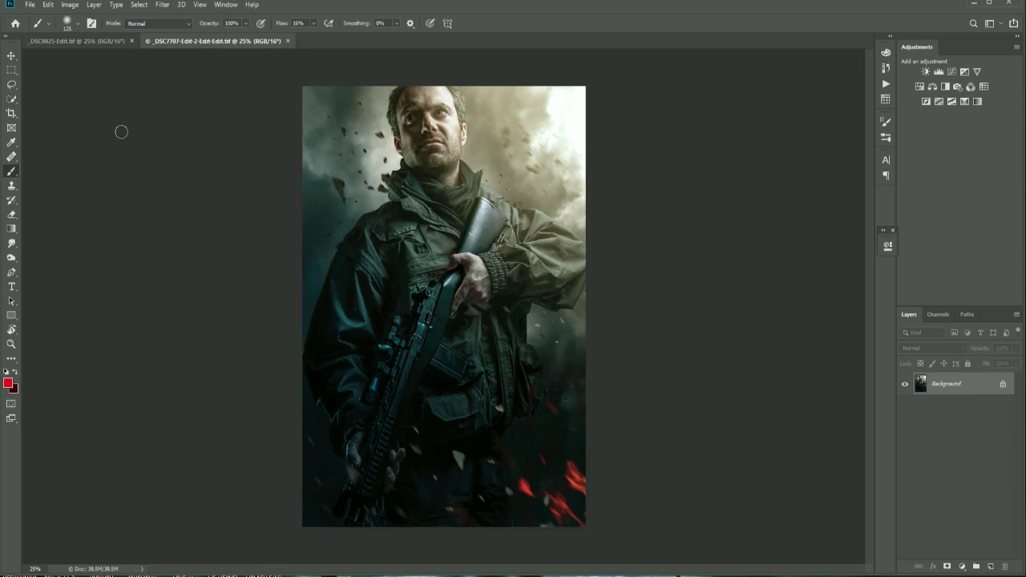
Launch Filter > Skylum Software > Luminar 4 on the rifle soldier portrait
left_click(162, 5)
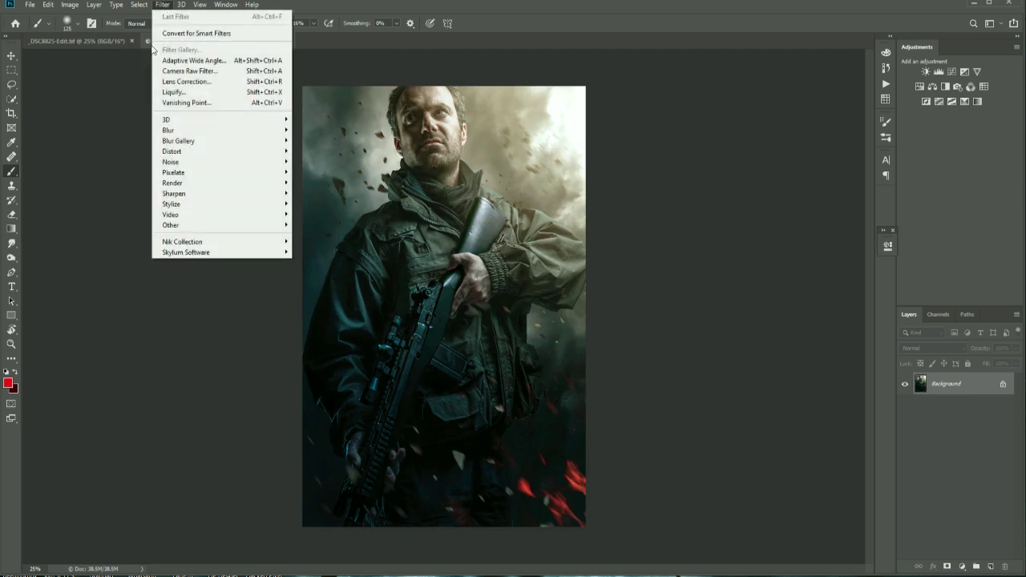
mouse_move(196, 253)
left_click(319, 253)
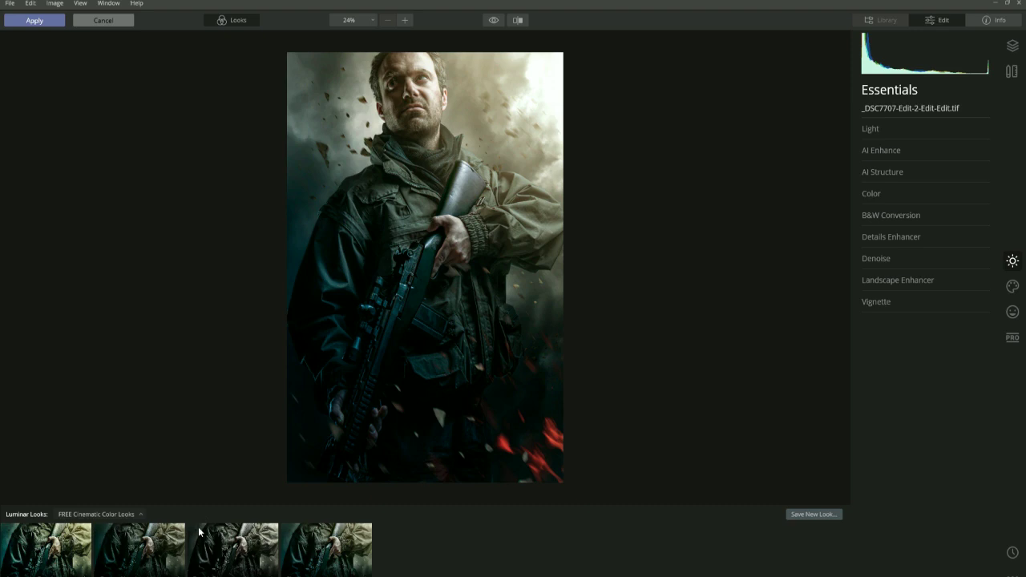
Try the second, third and fourth looks on the rifle portrait (fourth at 99), then the first
left_click(160, 549)
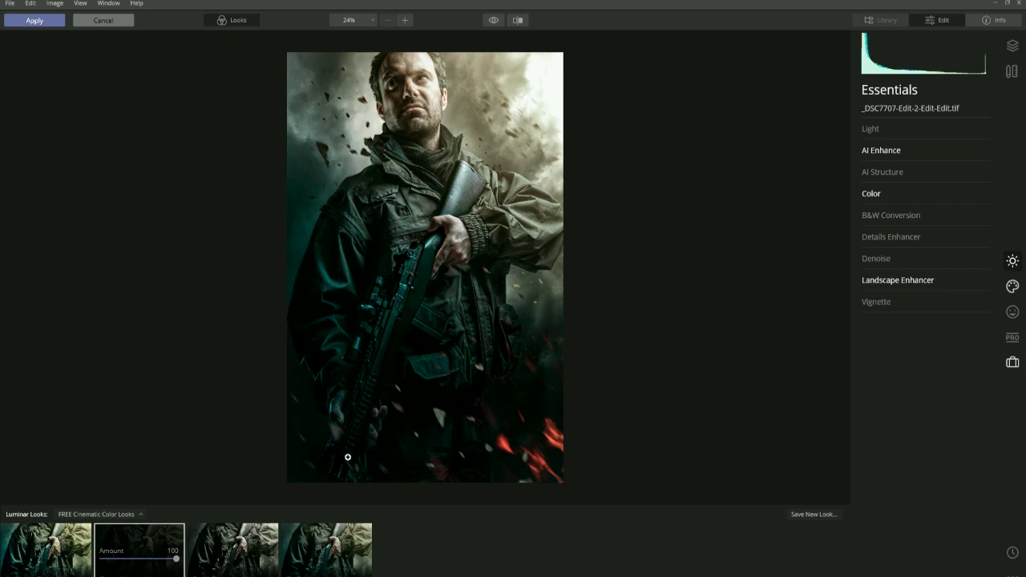
left_click(250, 538)
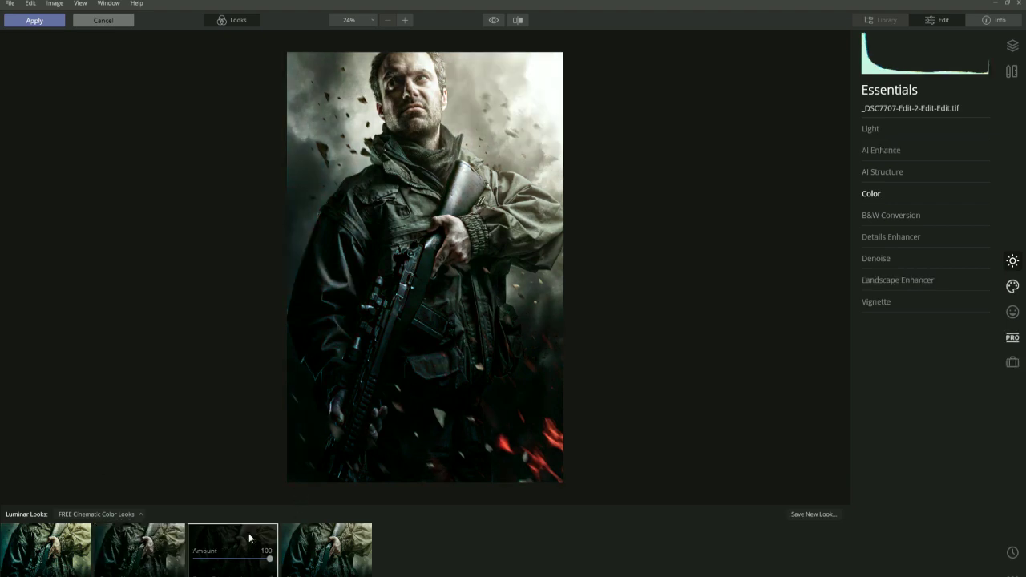
left_click(304, 554)
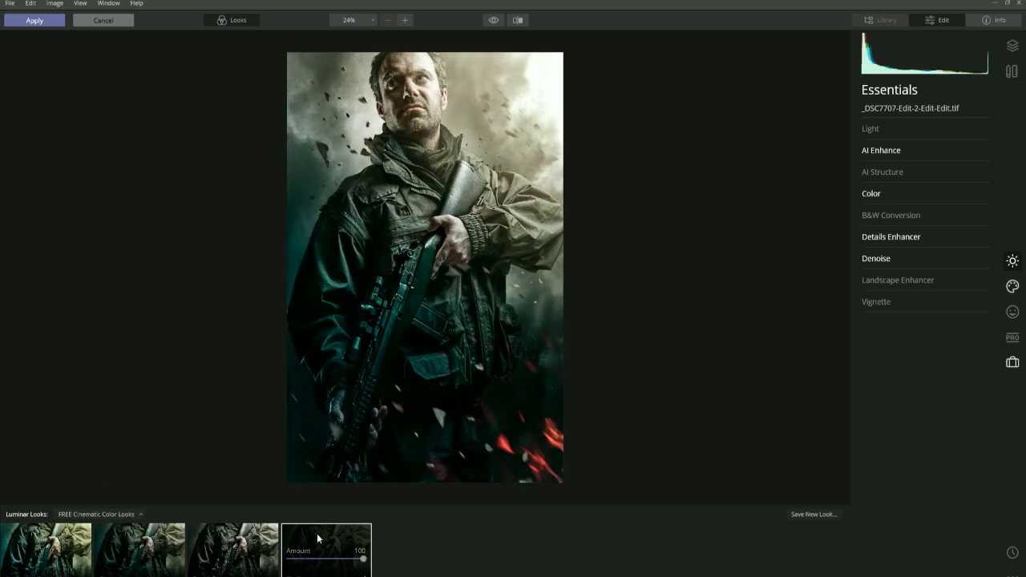
mouse_move(363, 553)
left_mouse_down()
mouse_move(301, 567)
mouse_move(362, 571)
left_mouse_up()
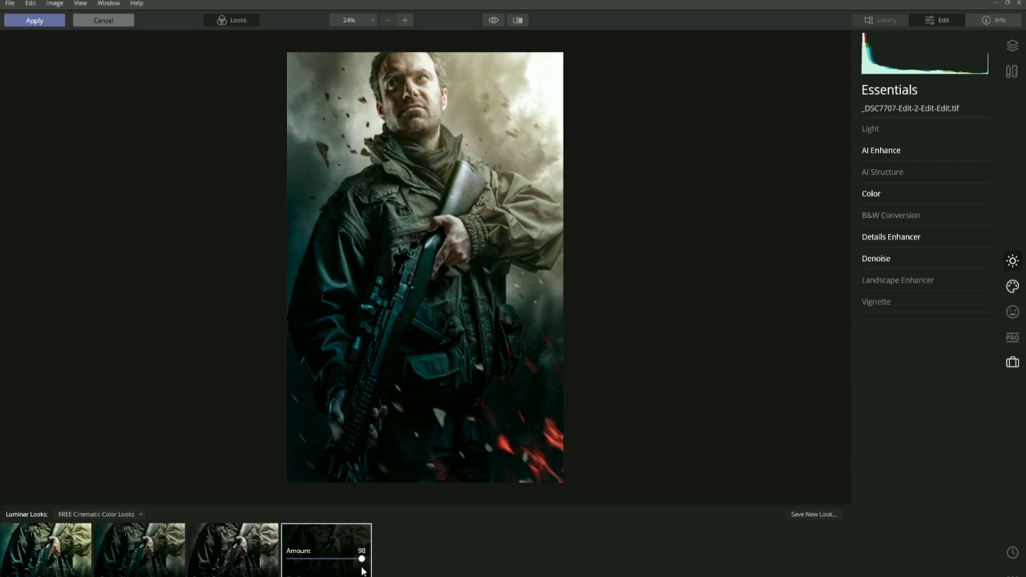
left_click(53, 553)
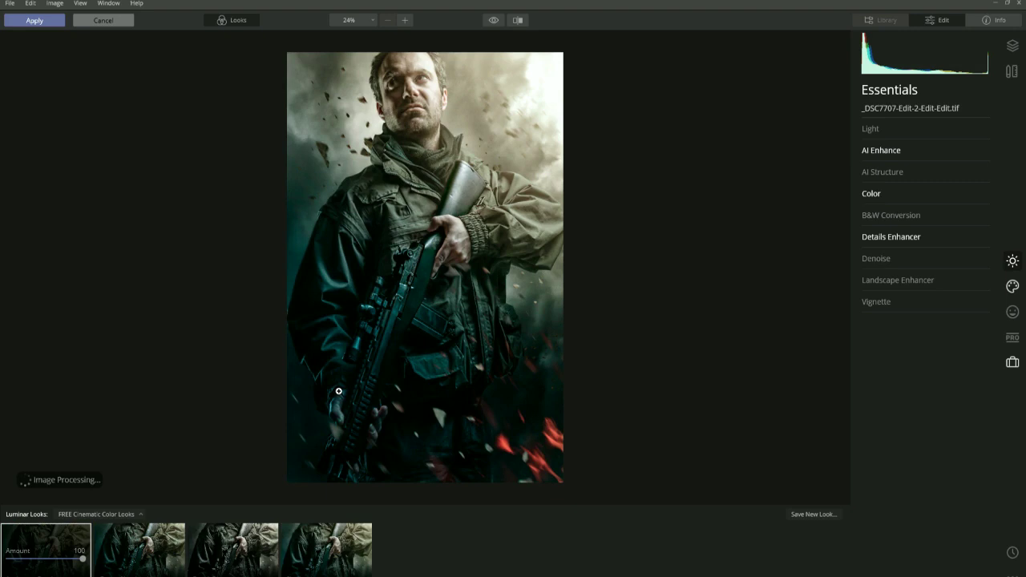
mouse_move(82, 561)
left_mouse_down()
mouse_move(30, 561)
mouse_move(92, 567)
mouse_move(32, 554)
mouse_move(89, 555)
left_mouse_up()
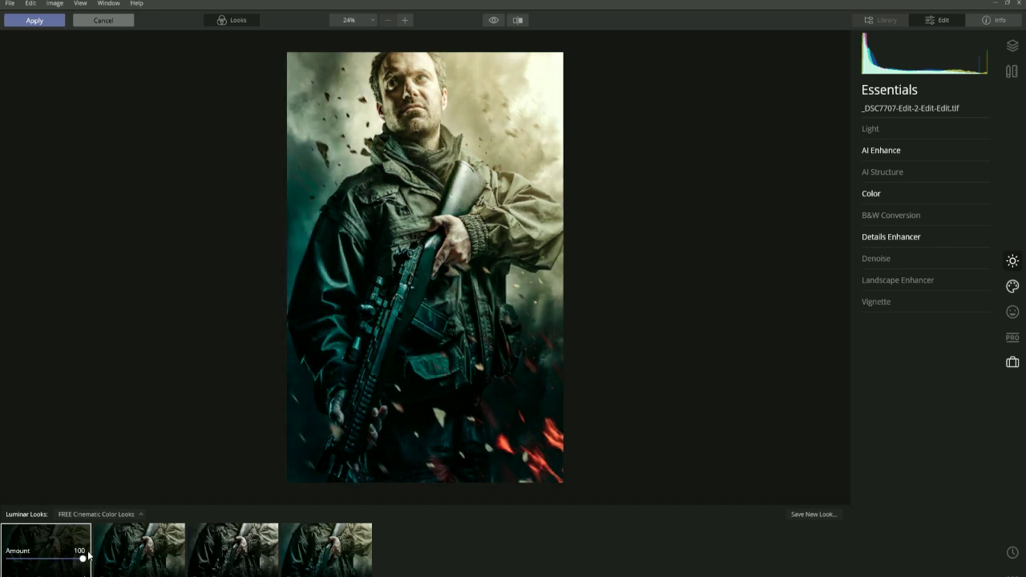
Go back to the third cinematic look and weaken its Amount
left_click(140, 559)
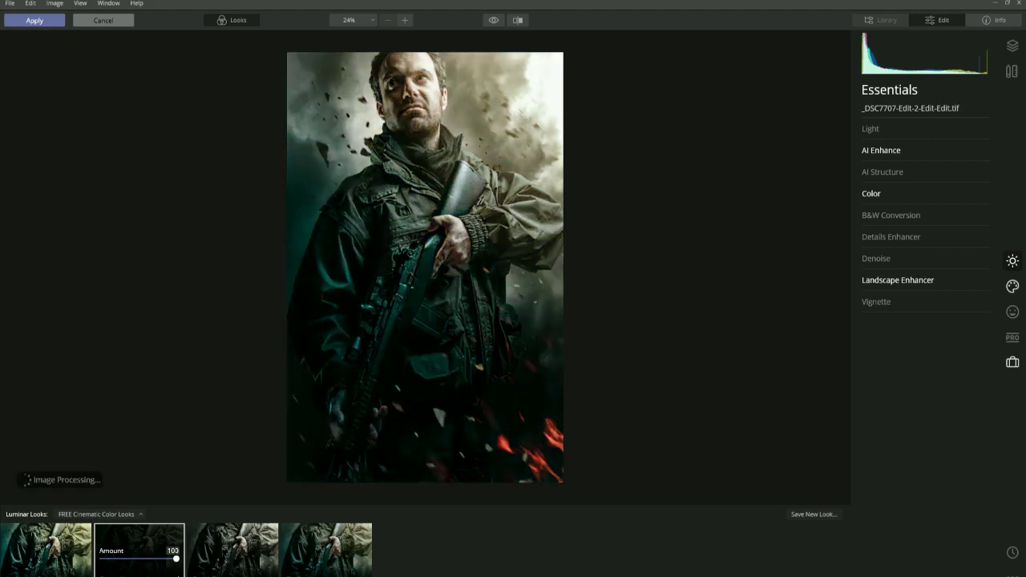
left_click(229, 550)
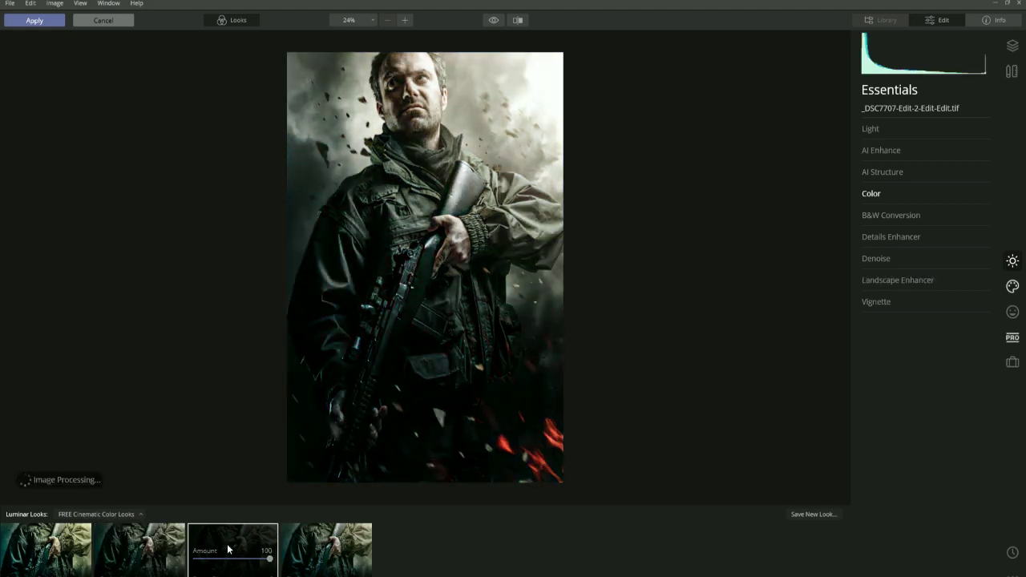
left_click_drag(270, 559, 246, 571)
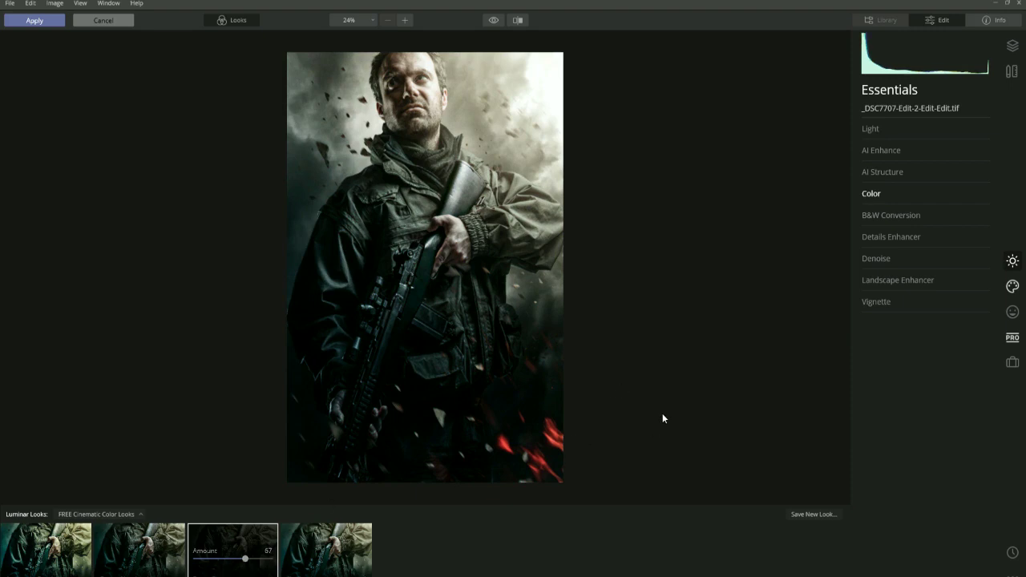
Toggle the eye preview repeatedly to compare the graded portrait with the original
left_click(494, 20)
left_click(494, 20)
left_click(494, 20)
left_click(494, 20)
left_click(494, 21)
left_click(494, 21)
left_click(494, 21)
left_click(494, 21)
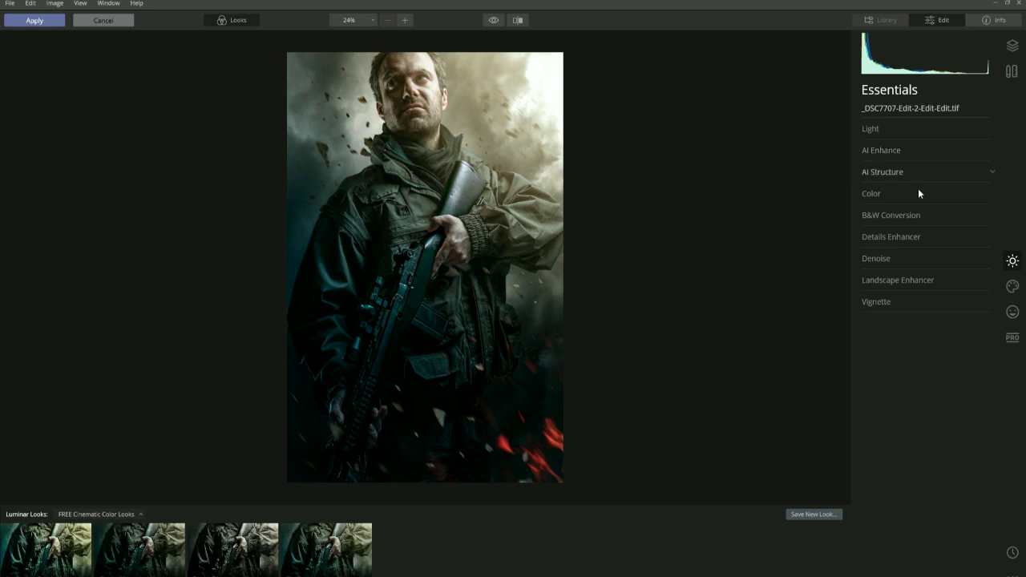
Set Details Enhancer to Small Details 18, Medium Details 6, Sharpen 7, and compare with the original
left_click(877, 238)
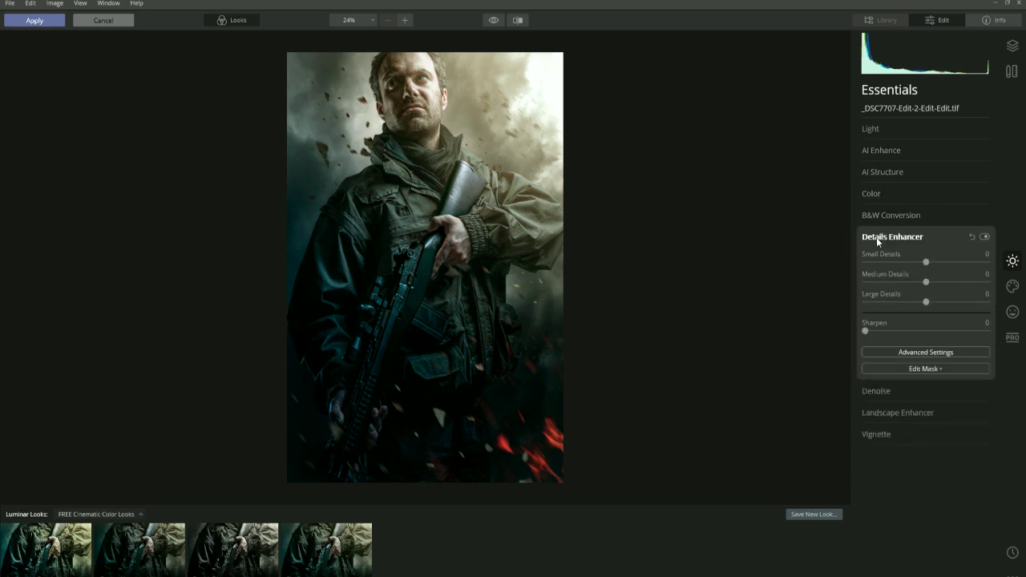
left_click_drag(926, 262, 935, 264)
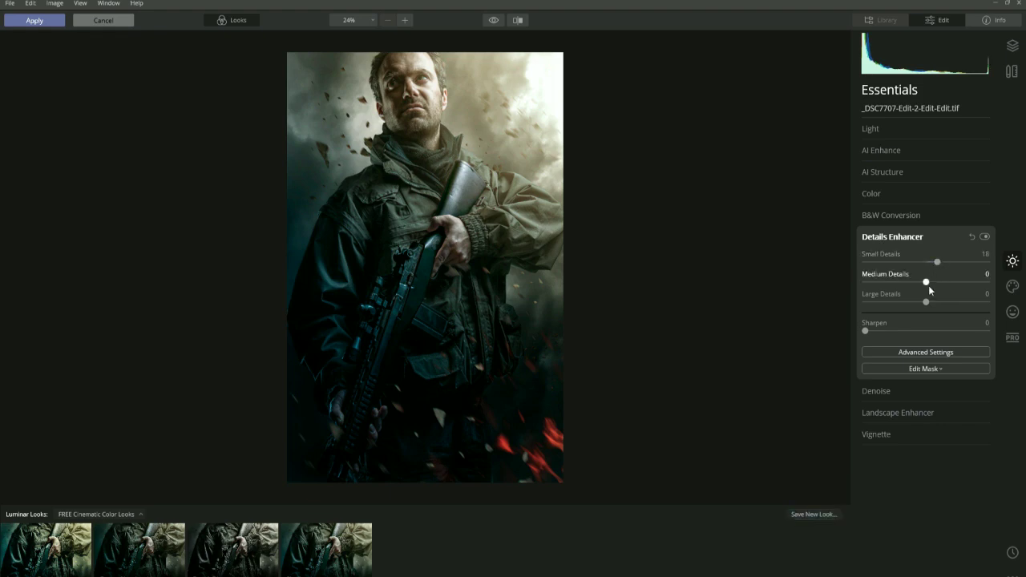
left_click_drag(927, 286, 931, 288)
left_click_drag(866, 331, 874, 332)
left_click(494, 20)
left_click(494, 20)
In Light, set Temperature 11, Smart Contrast 25 and Shadows 18, checking against the original
left_click(971, 133)
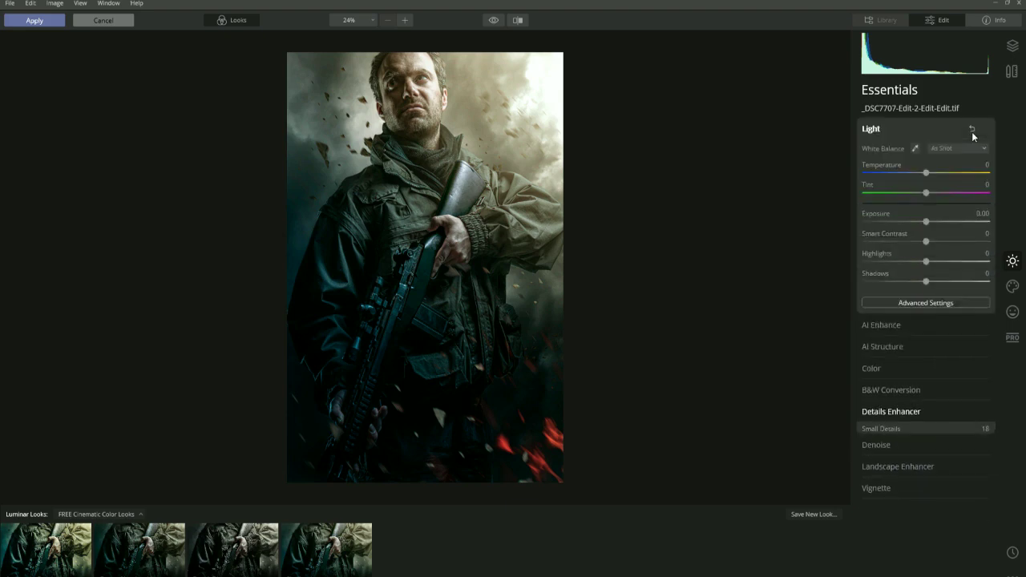
mouse_move(927, 173)
left_mouse_down()
mouse_move(909, 175)
mouse_move(934, 183)
left_mouse_up()
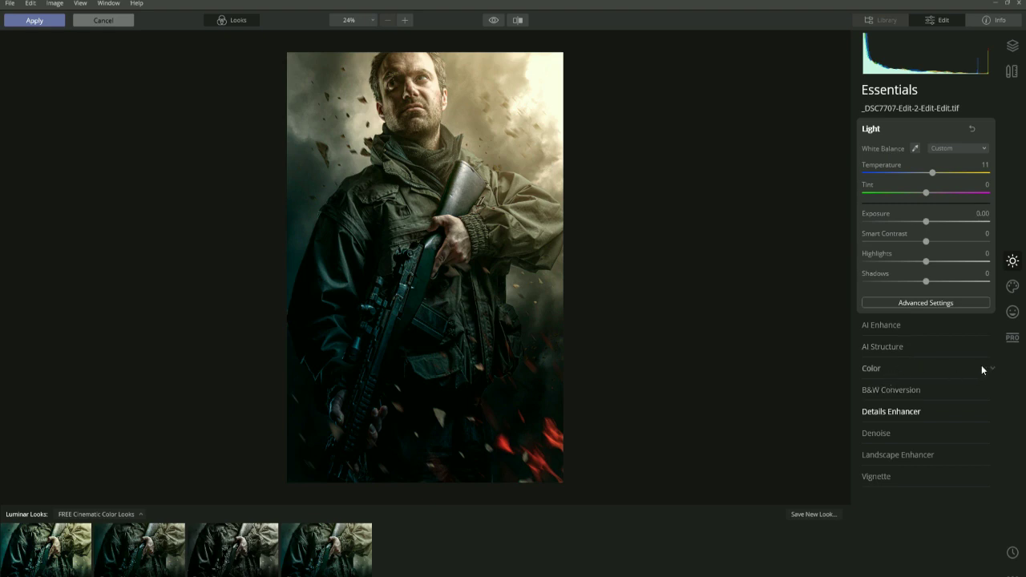
left_click_drag(927, 246, 941, 250)
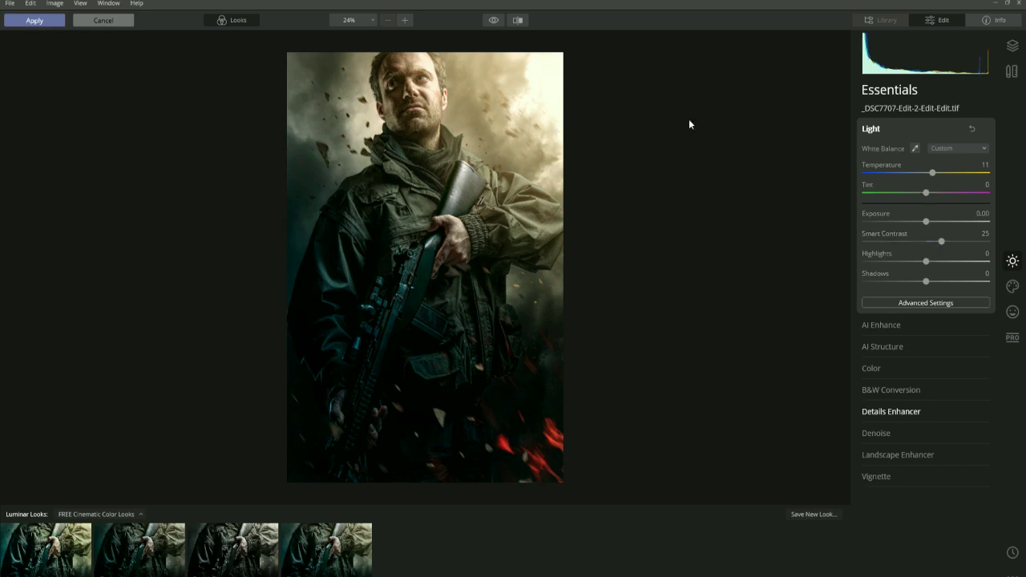
left_click(498, 23)
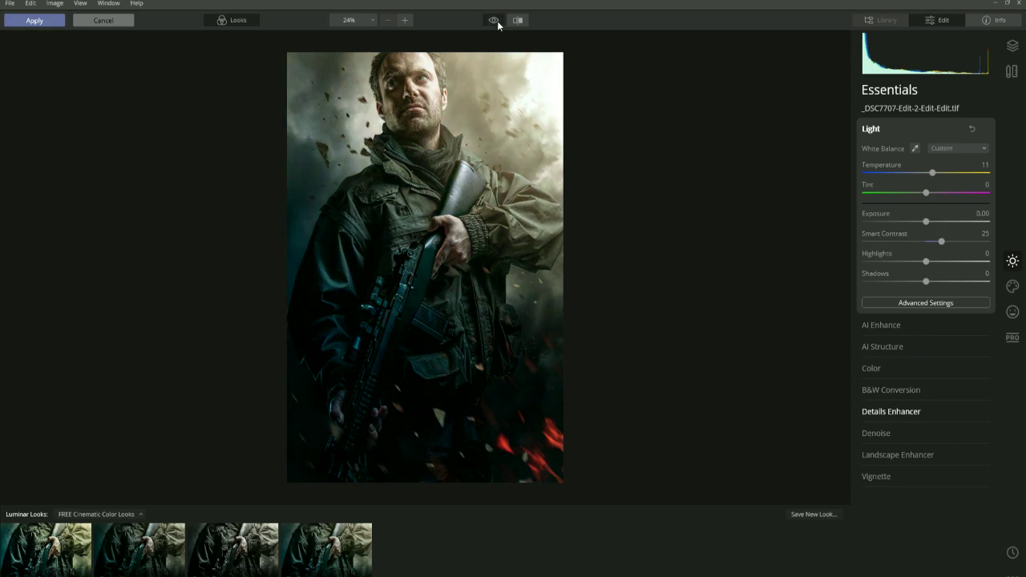
left_click(498, 24)
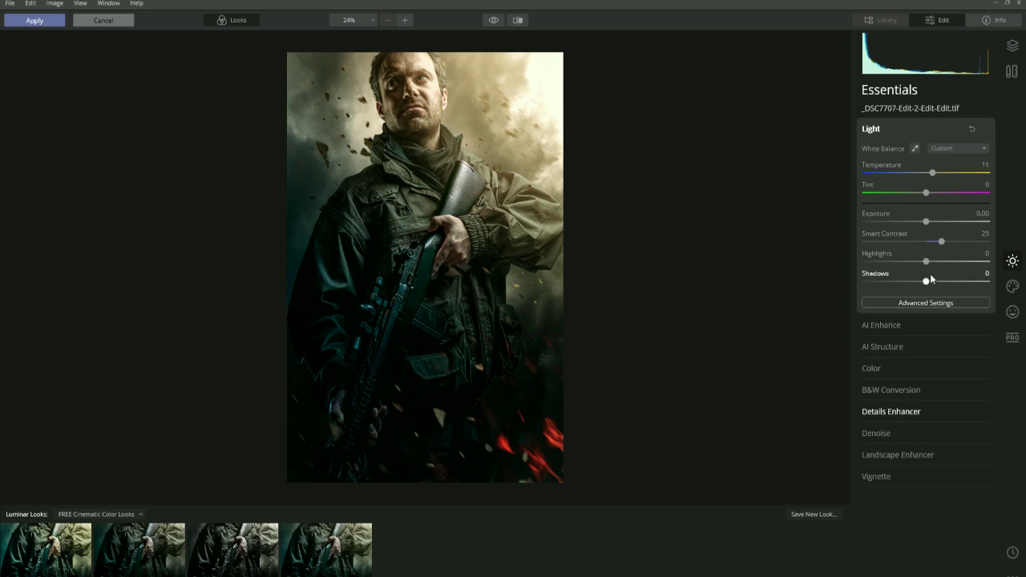
left_click_drag(939, 283, 938, 283)
Add Sunrays from the top-right corner with Amount 42, Overall Look 100 and Length 48
left_click(1010, 291)
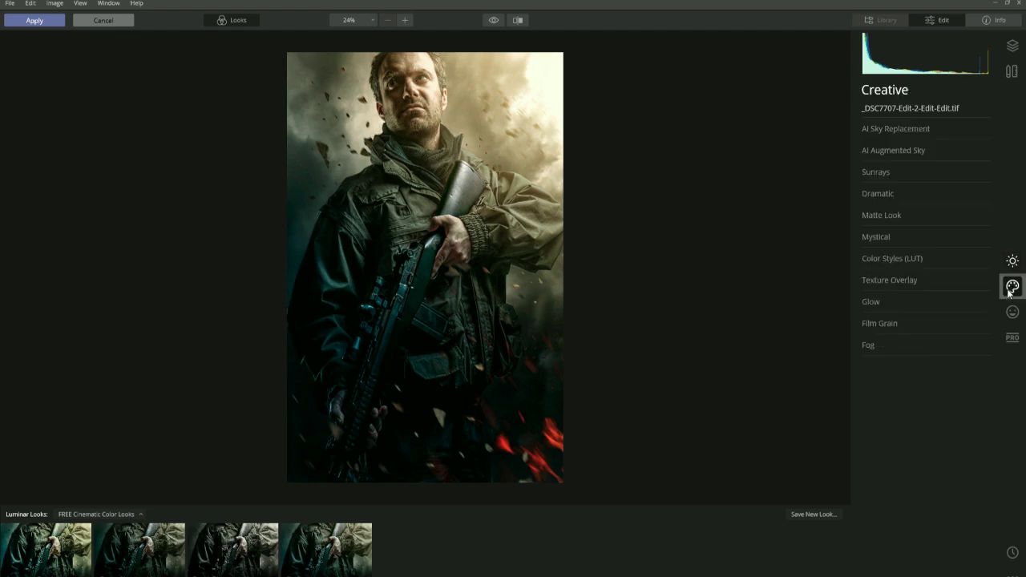
left_click(884, 172)
left_click(916, 190)
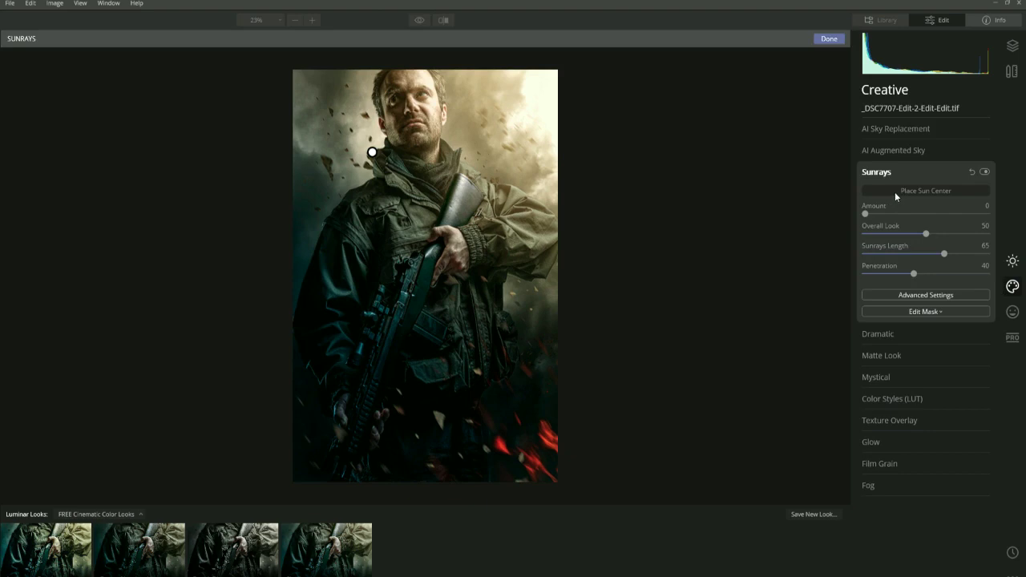
left_click(910, 191)
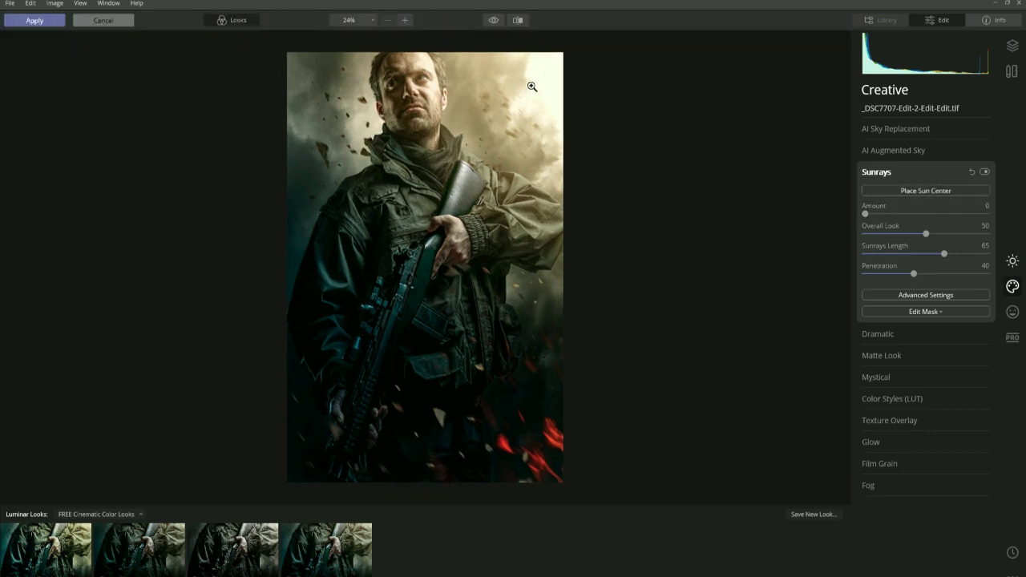
left_click(943, 189)
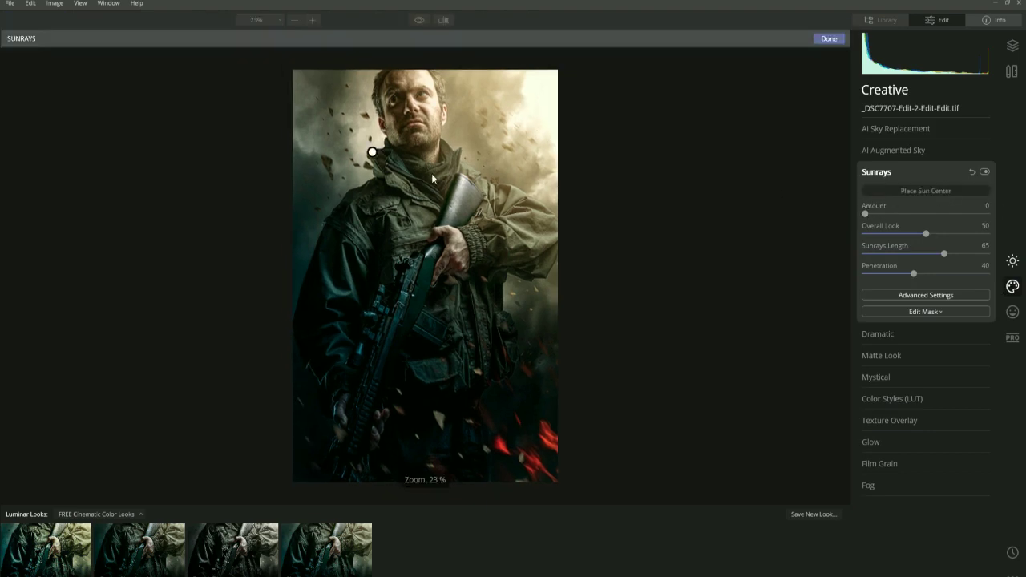
mouse_move(375, 156)
left_mouse_down()
mouse_move(479, 142)
mouse_move(548, 90)
left_mouse_up()
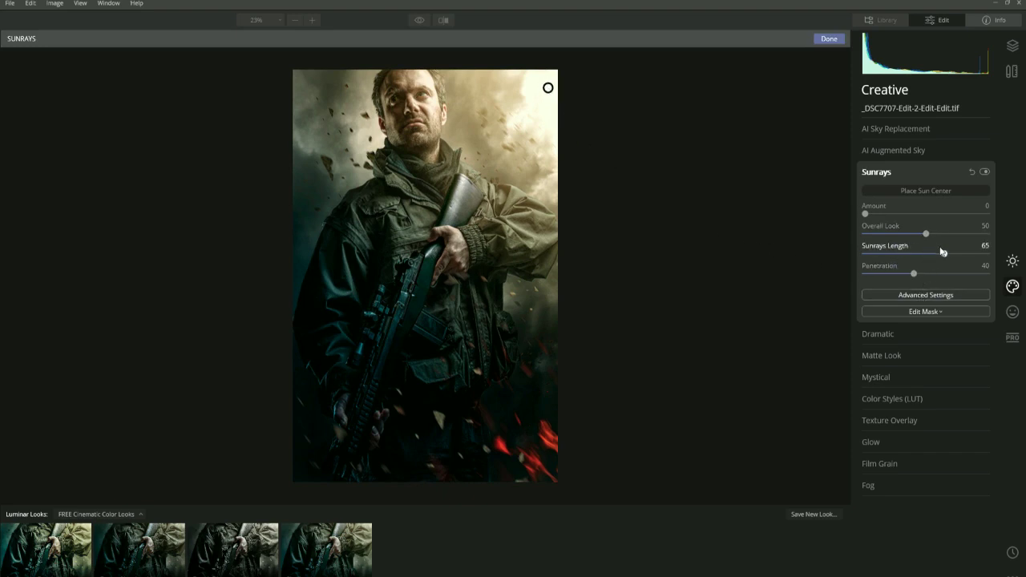
mouse_move(943, 254)
left_mouse_down()
mouse_move(970, 255)
mouse_move(940, 256)
mouse_move(946, 233)
left_mouse_up()
left_click_drag(866, 213, 992, 258)
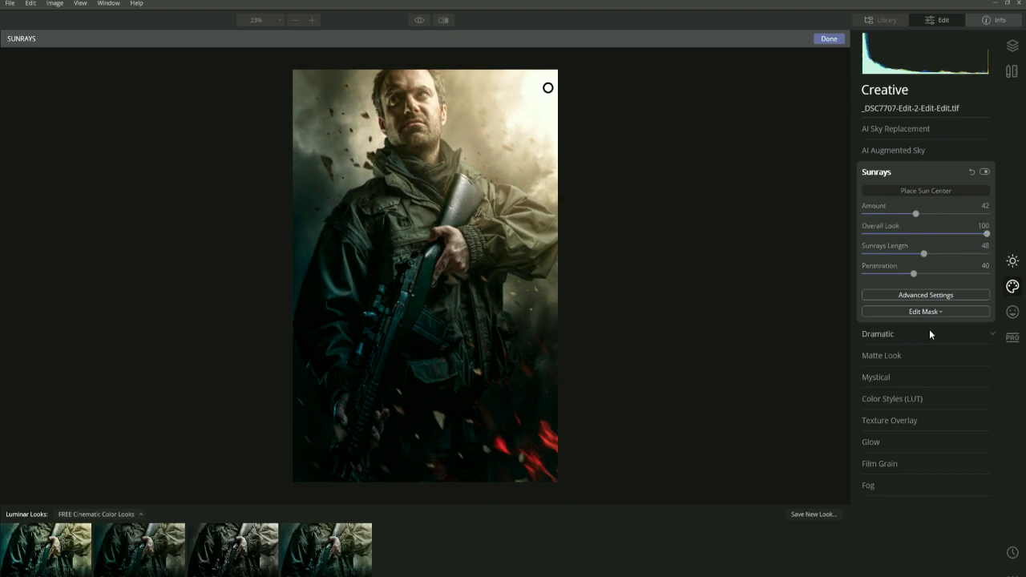
Set the Dramatic effect Amount to 27 and compare the result with the original photo
left_click(885, 338)
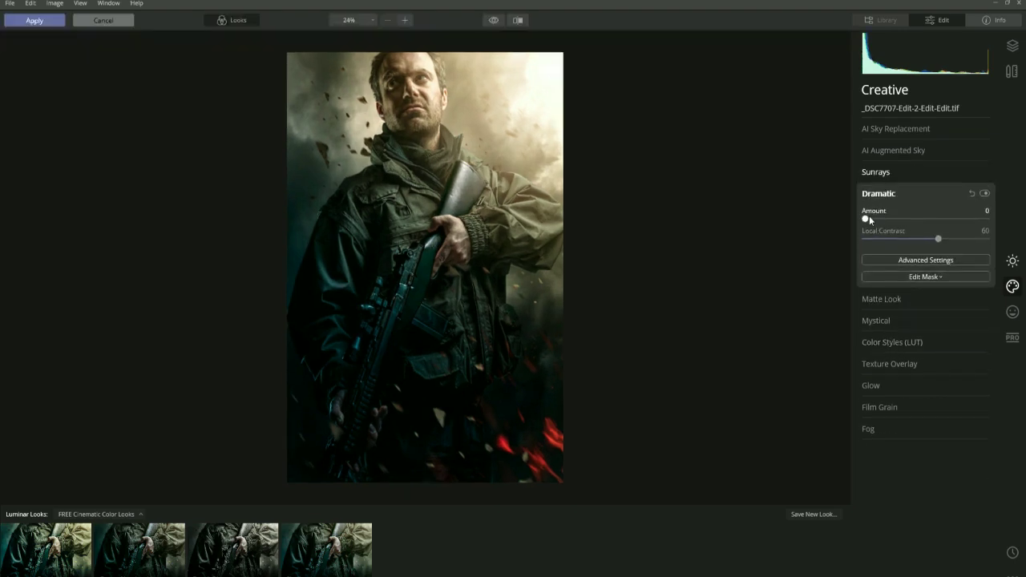
left_click_drag(868, 219, 902, 234)
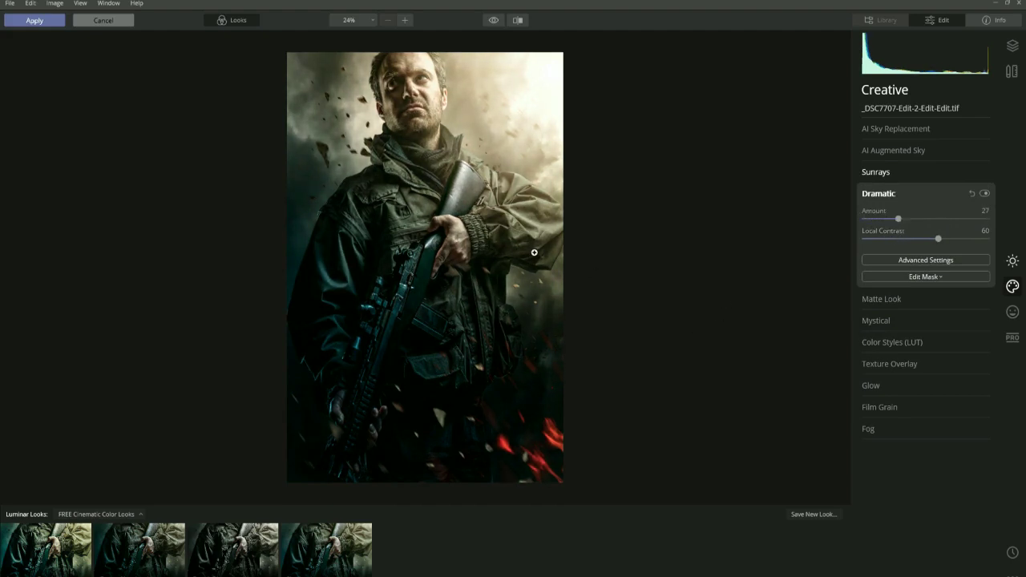
left_click(493, 22)
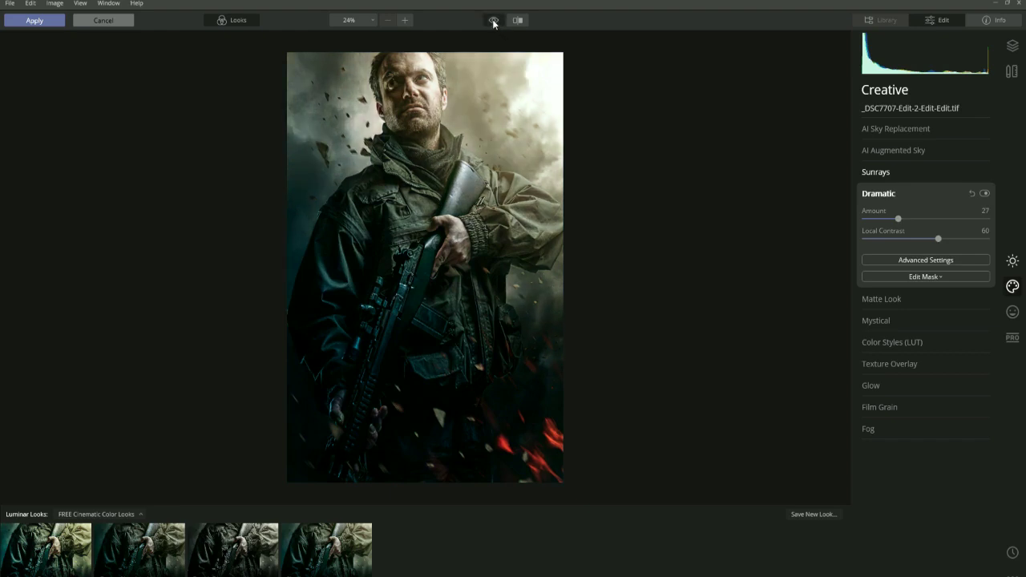
left_click(493, 22)
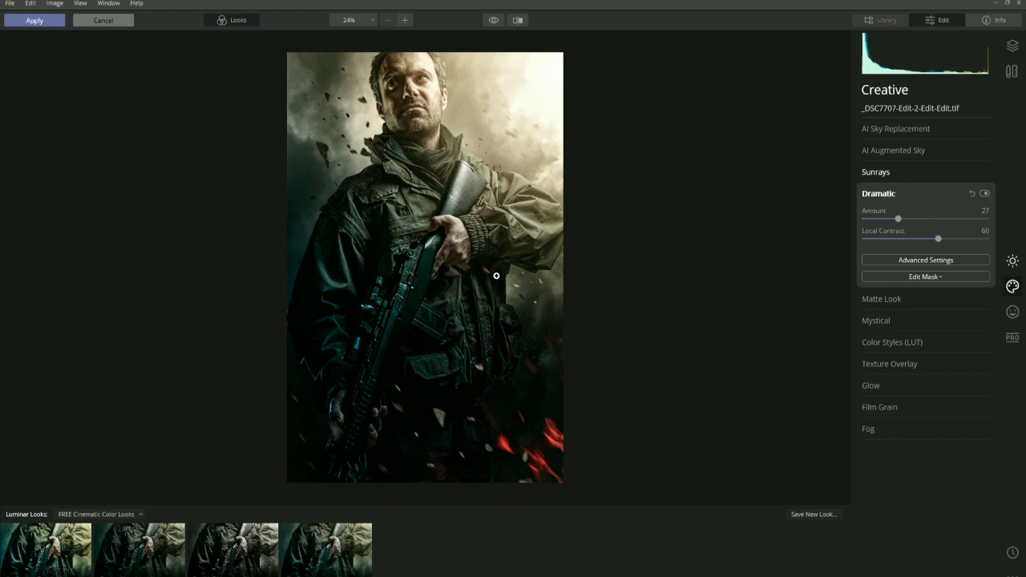
Save the current edits as a new Luminar Look named 'Action poster 1'
left_click(803, 514)
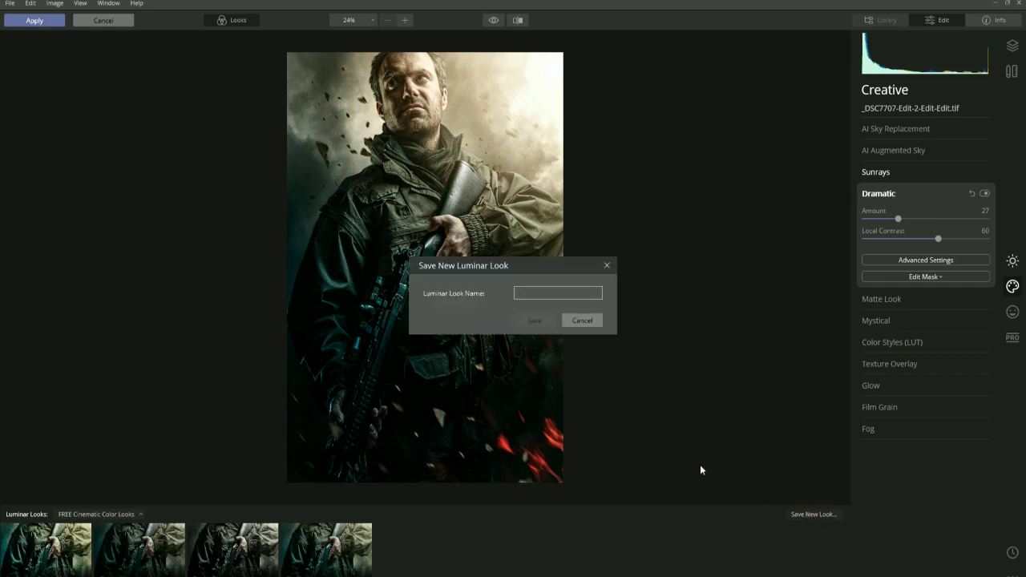
type("Action postwer")
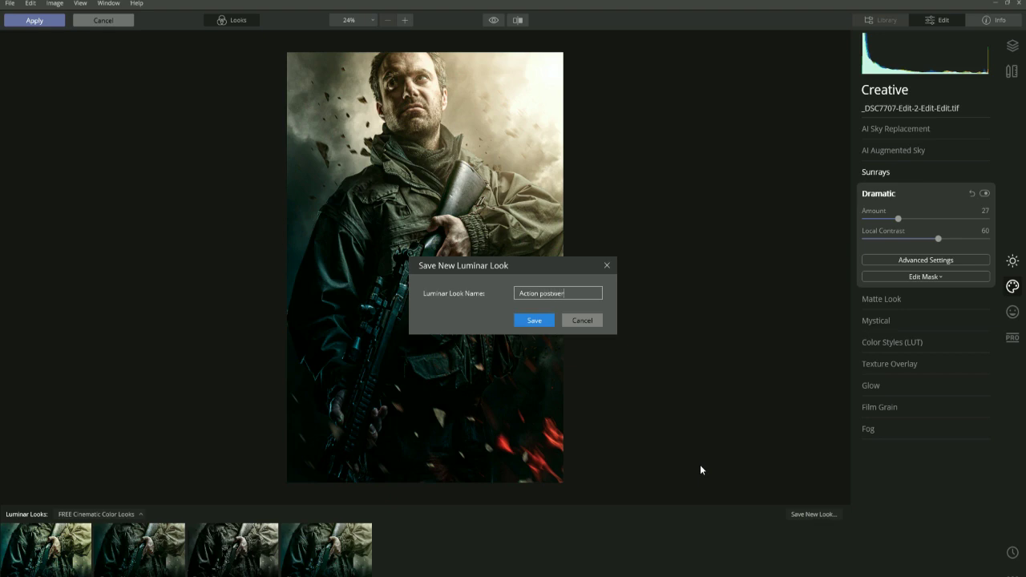
key("BackSpace")
key("BackSpace")
key("BackSpace")
type("er 1")
left_click(543, 321)
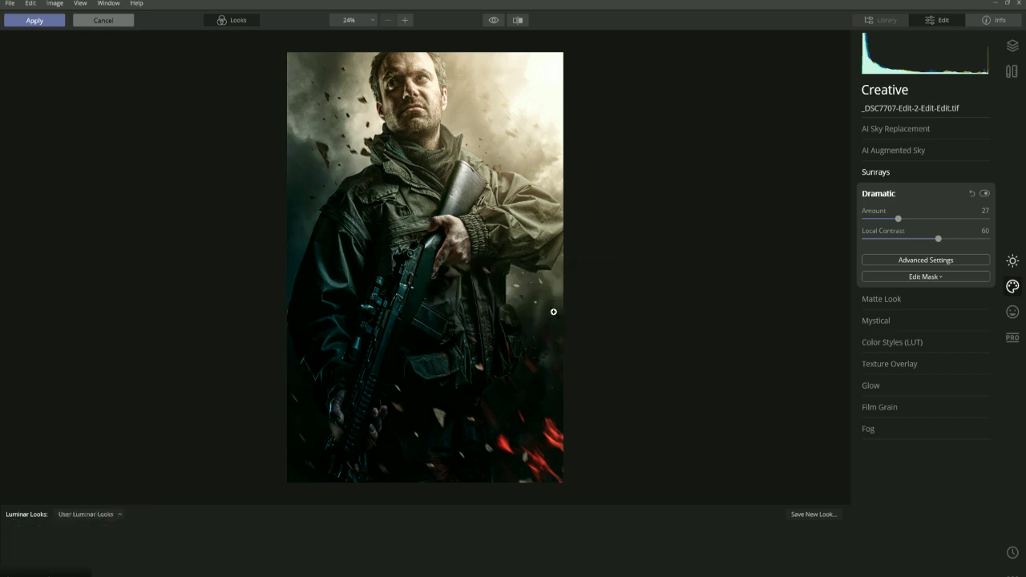
left_click(106, 515)
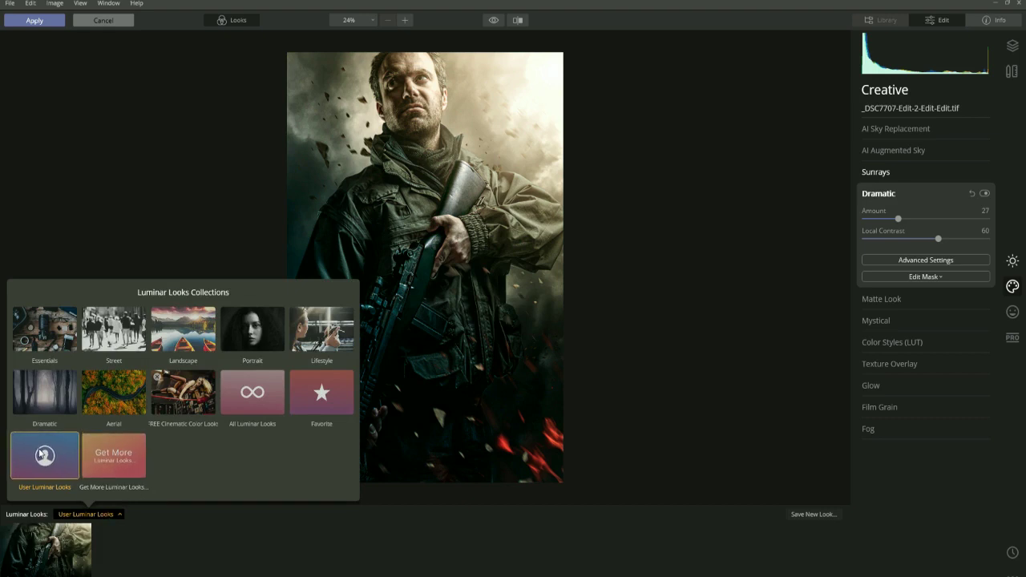
left_click(126, 403)
left_click(78, 517)
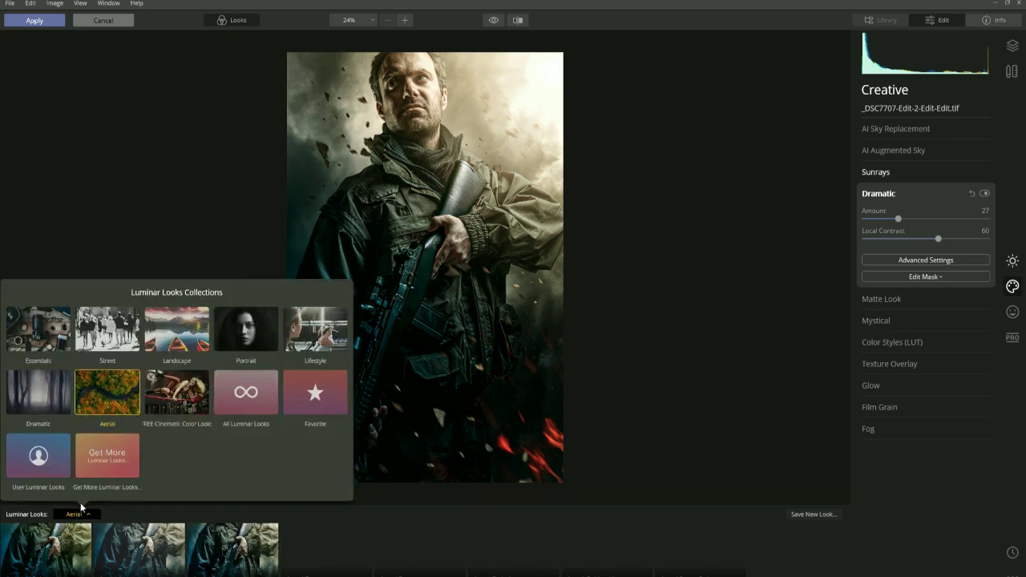
left_click(46, 452)
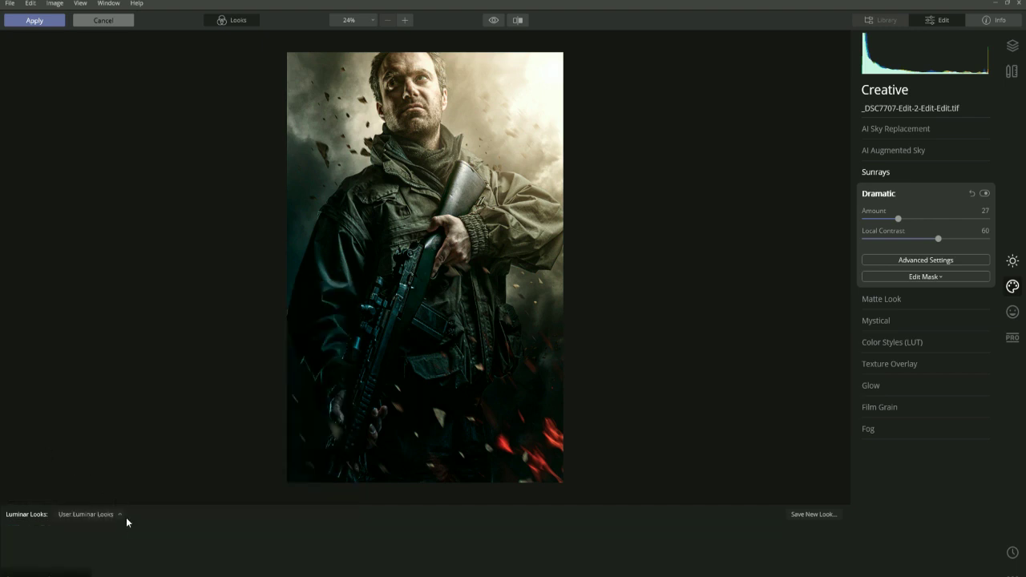